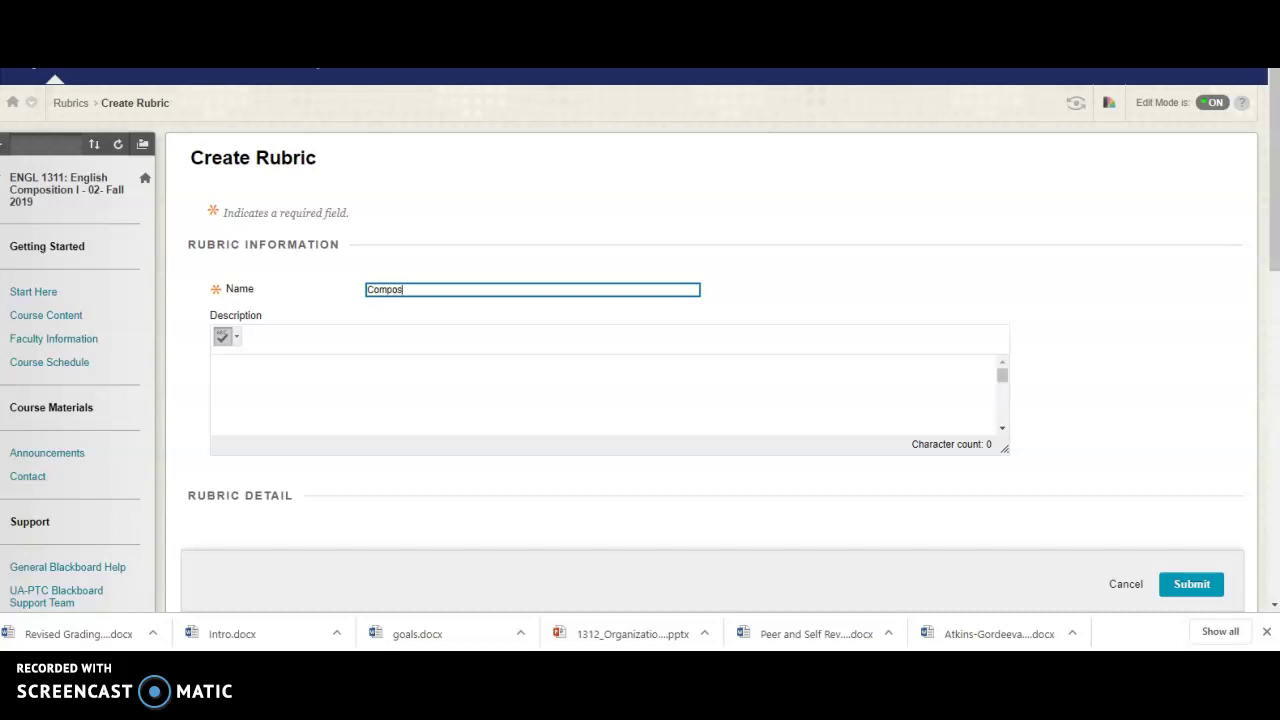
# Switch to Word and review the Composition Rubric in the Revised Grading Criteria document, from Thesis and Focus to Style and Clarity.
pyautogui.moveTo(1262, 82); pyautogui.dragTo(1276, 433)
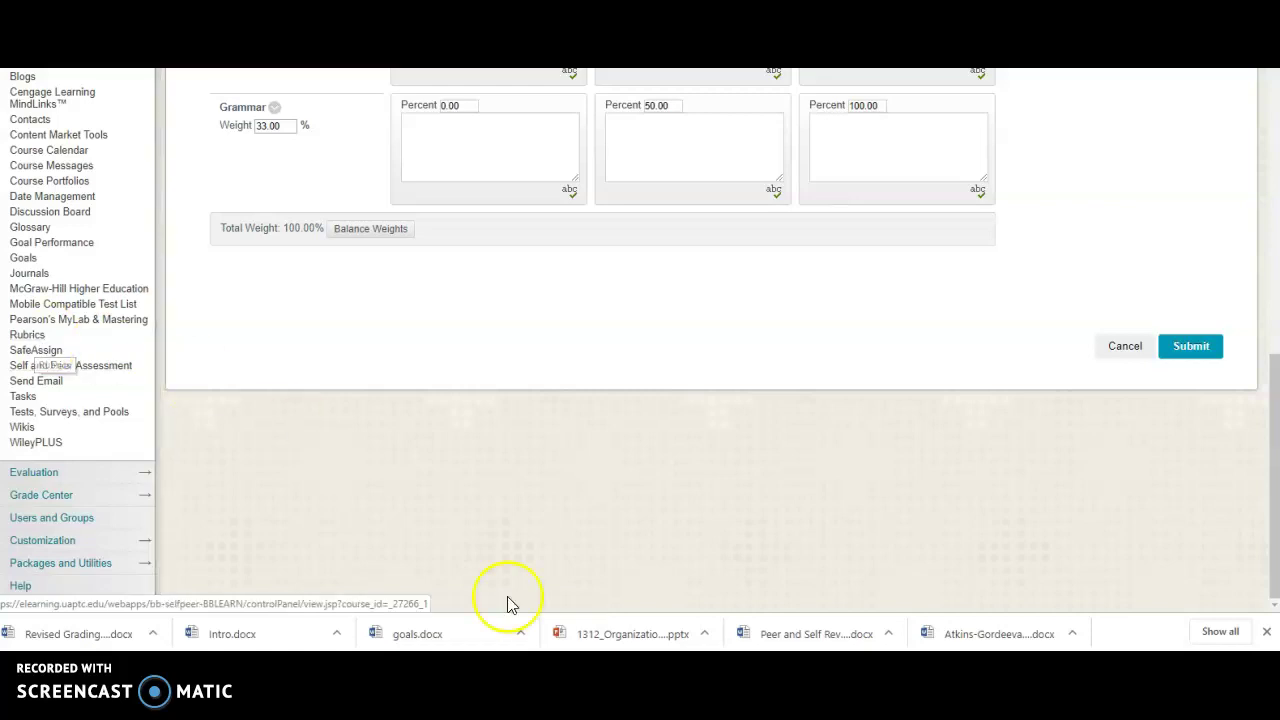
pyautogui.moveTo(562, 705)
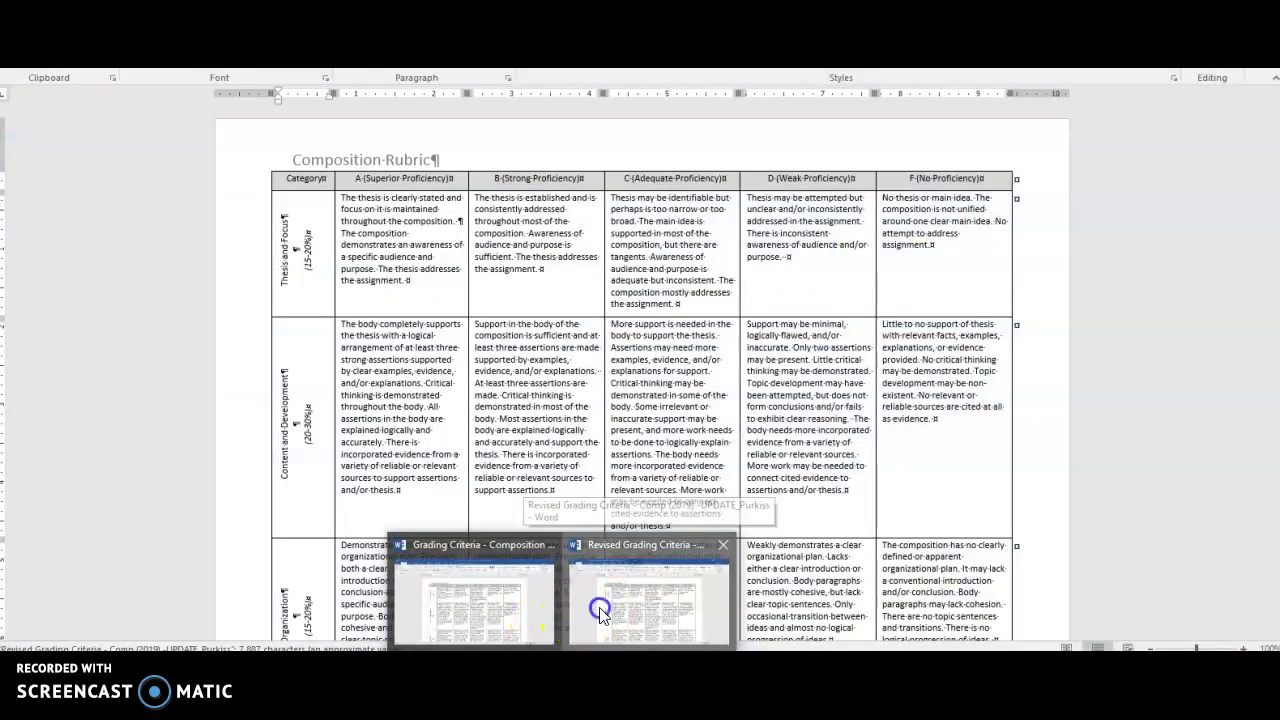
pyautogui.click(600, 612)
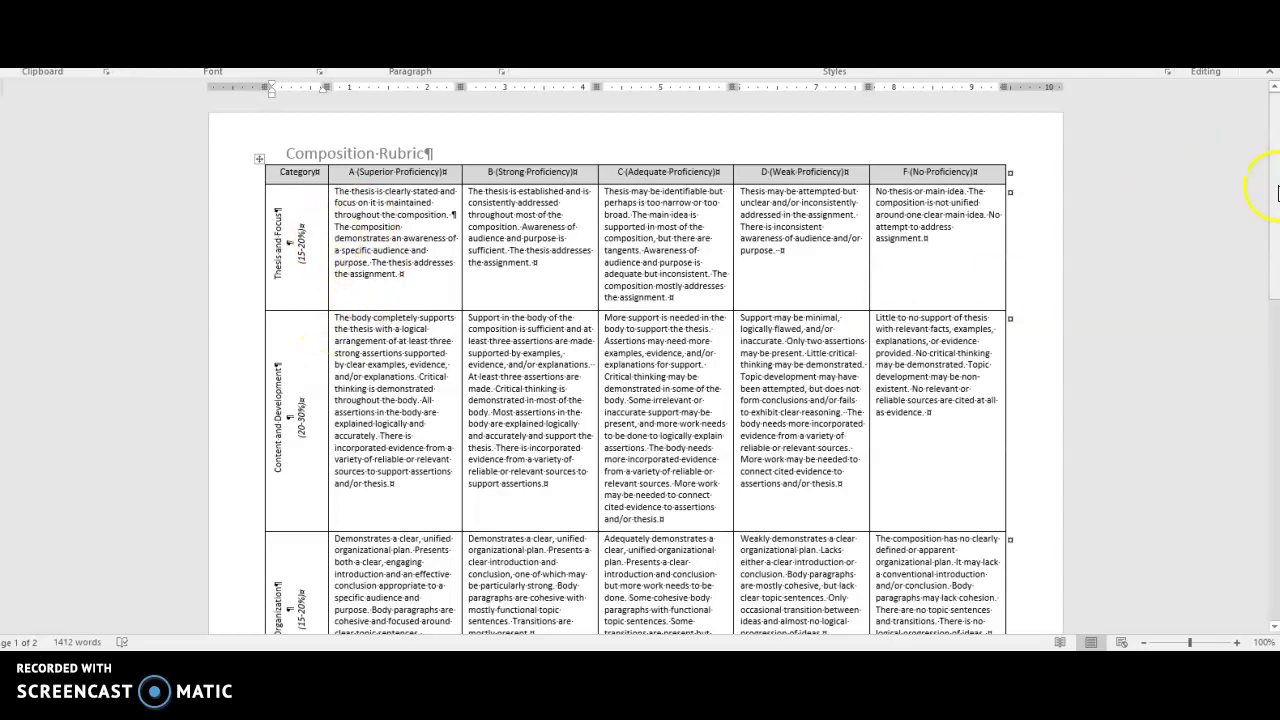
pyautogui.moveTo(1275, 190); pyautogui.dragTo(1246, 194)
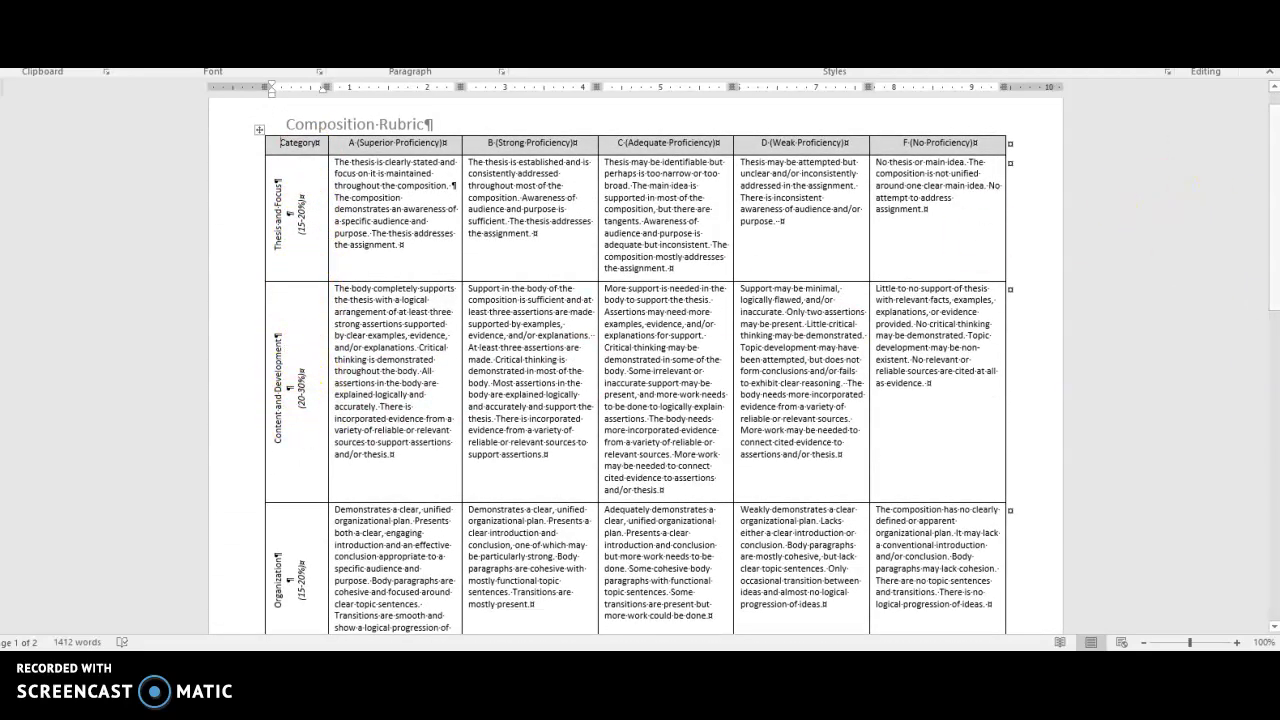
pyautogui.moveTo(1270, 235); pyautogui.dragTo(1275, 522)
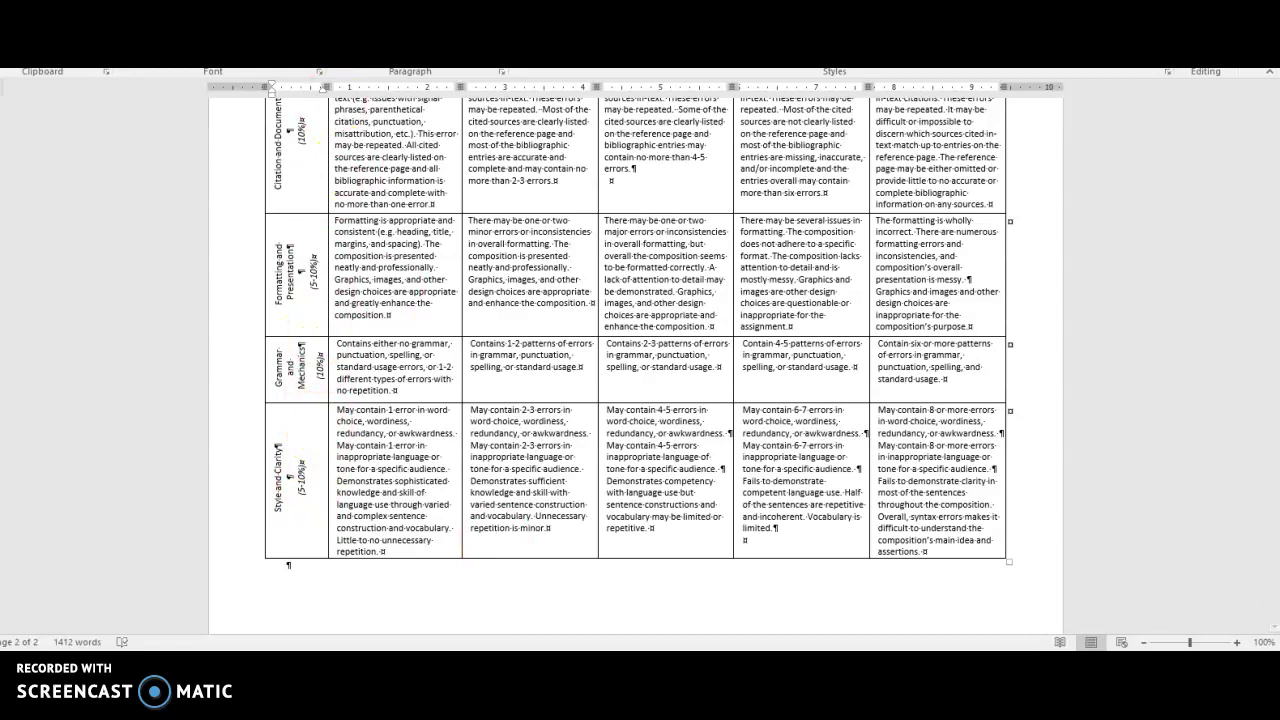
# Look over the categories and percentage weights in the other Word document, Grading Criteria - Composition.
pyautogui.click(510, 618)
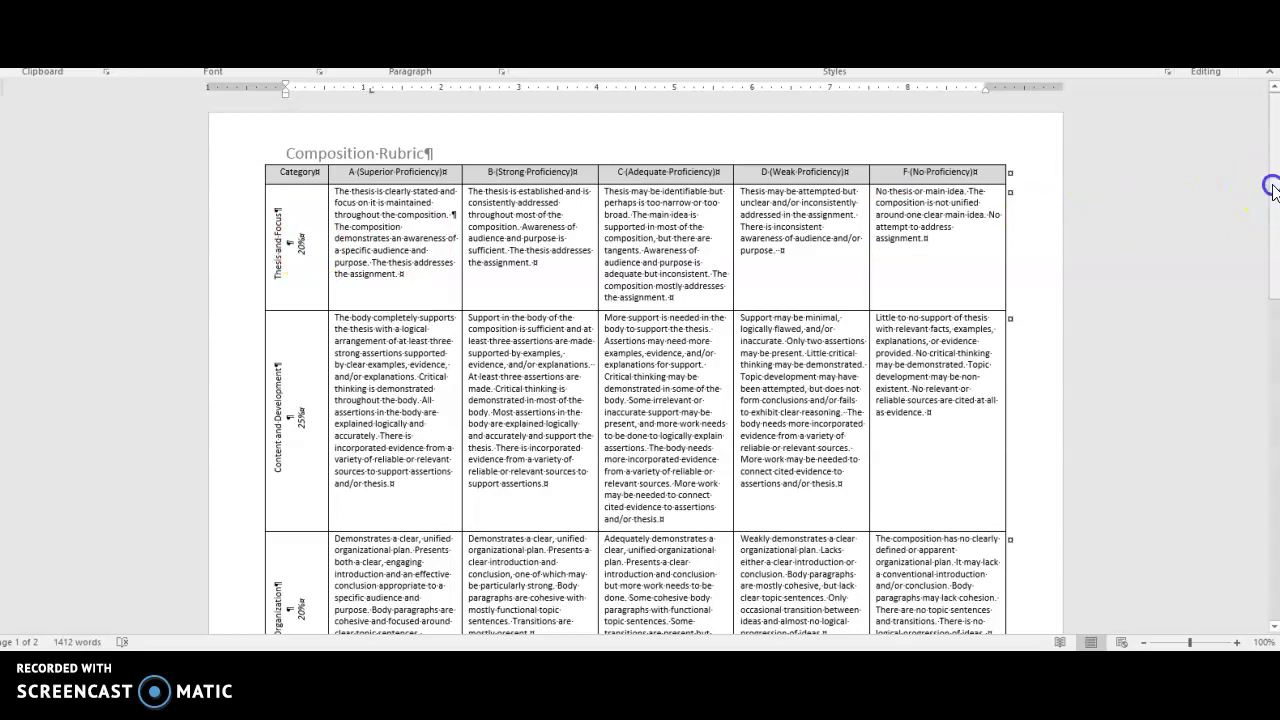
pyautogui.click(1272, 188)
pyautogui.moveTo(1272, 188)
pyautogui.mouseDown()
pyautogui.moveTo(1272, 504)
pyautogui.moveTo(1272, 190)
pyautogui.mouseUp()
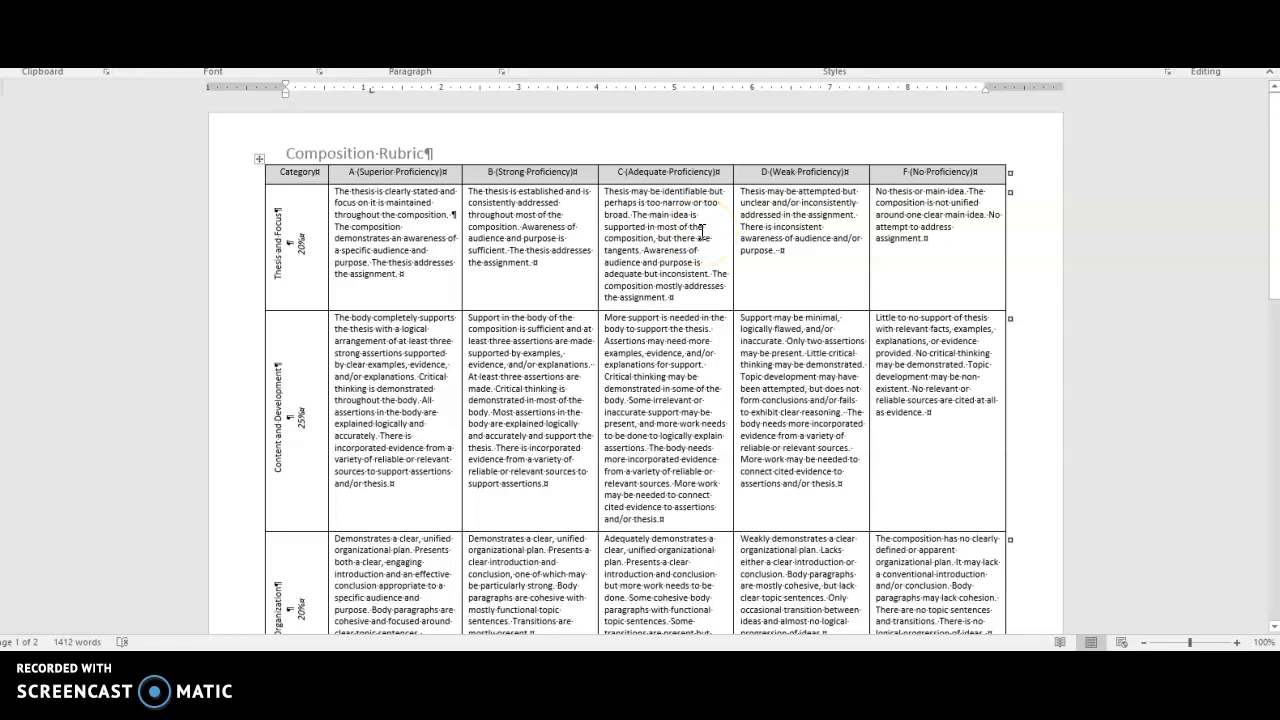
pyautogui.scroll(-20, 643, 440)
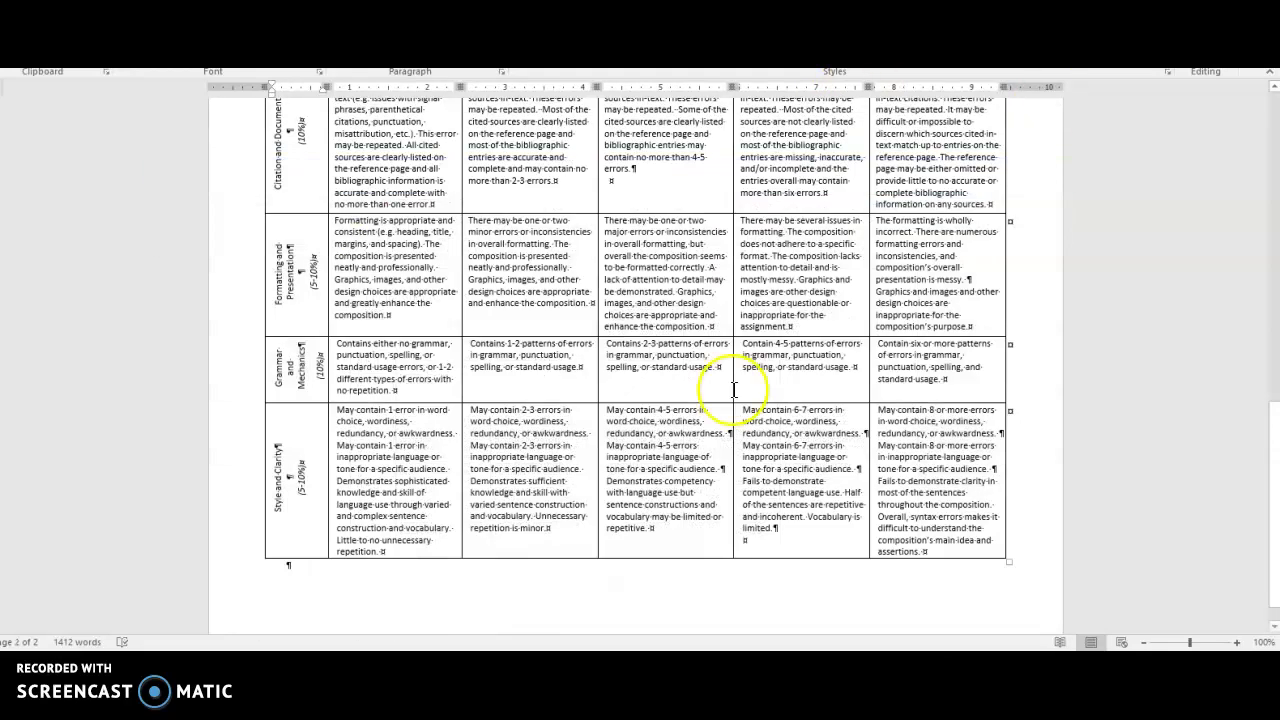
pyautogui.moveTo(491, 614)
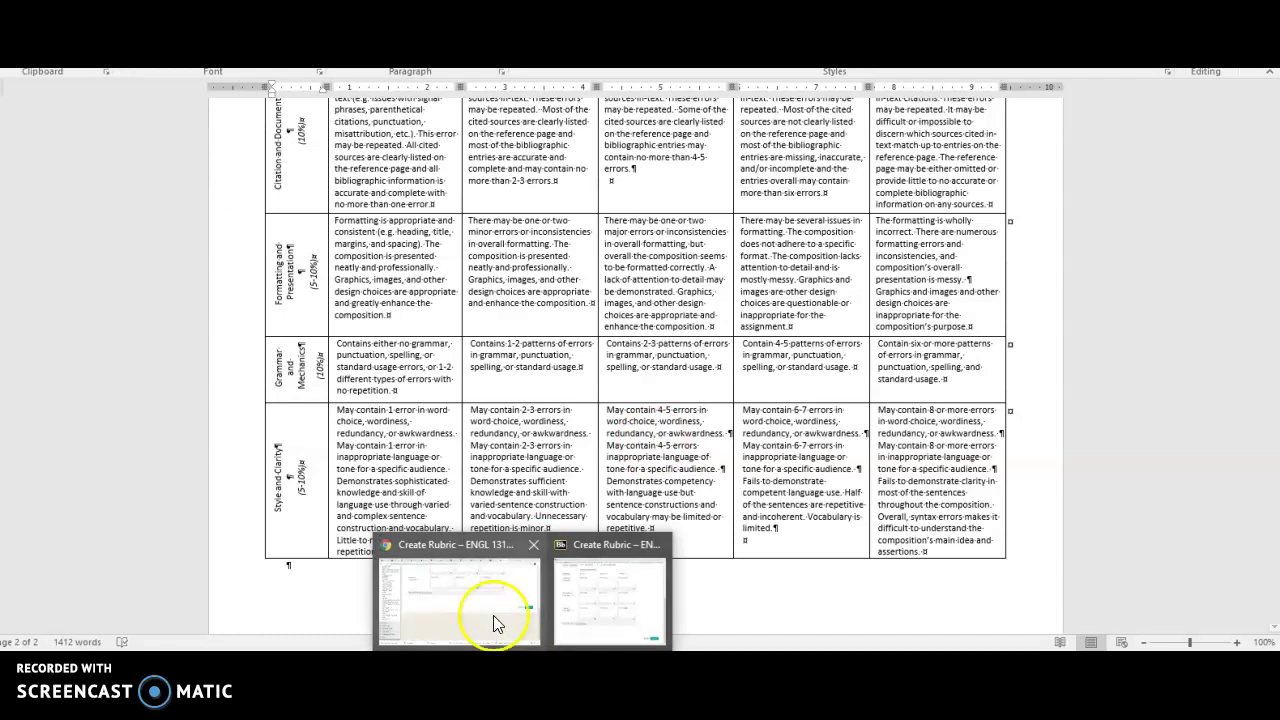
pyautogui.click(593, 598)
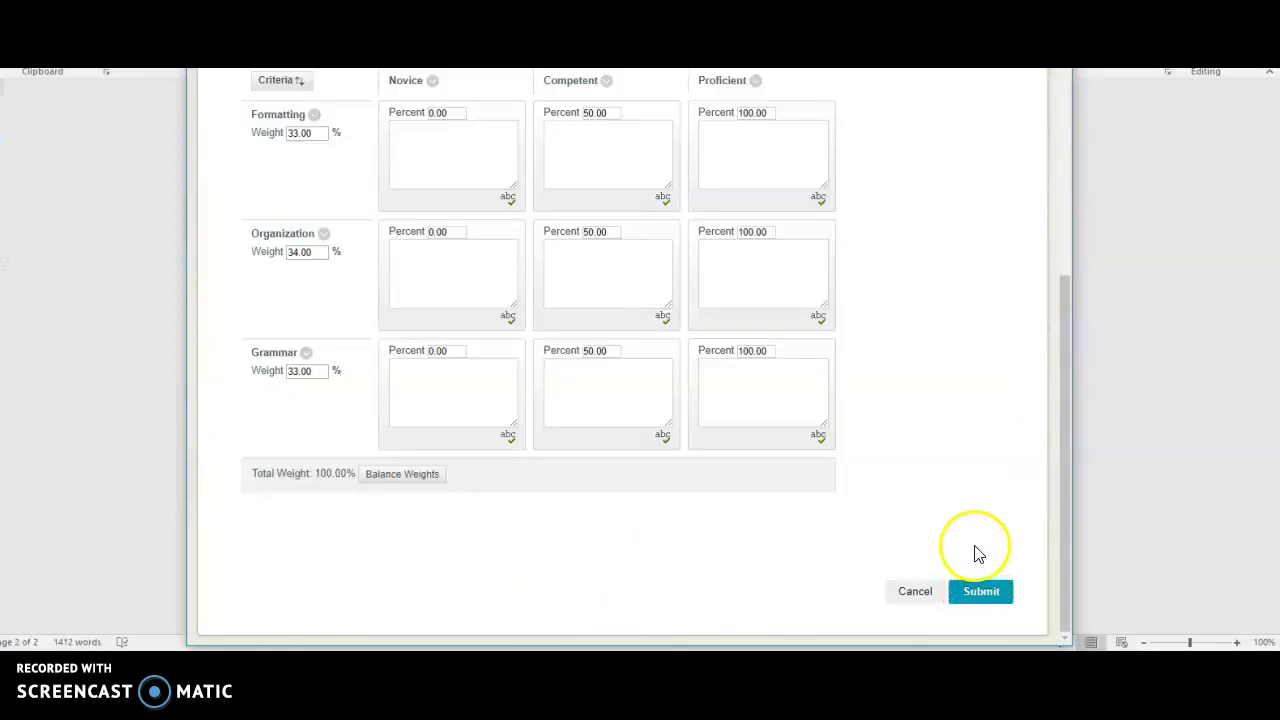
pyautogui.moveTo(1069, 551); pyautogui.dragTo(1060, 277)
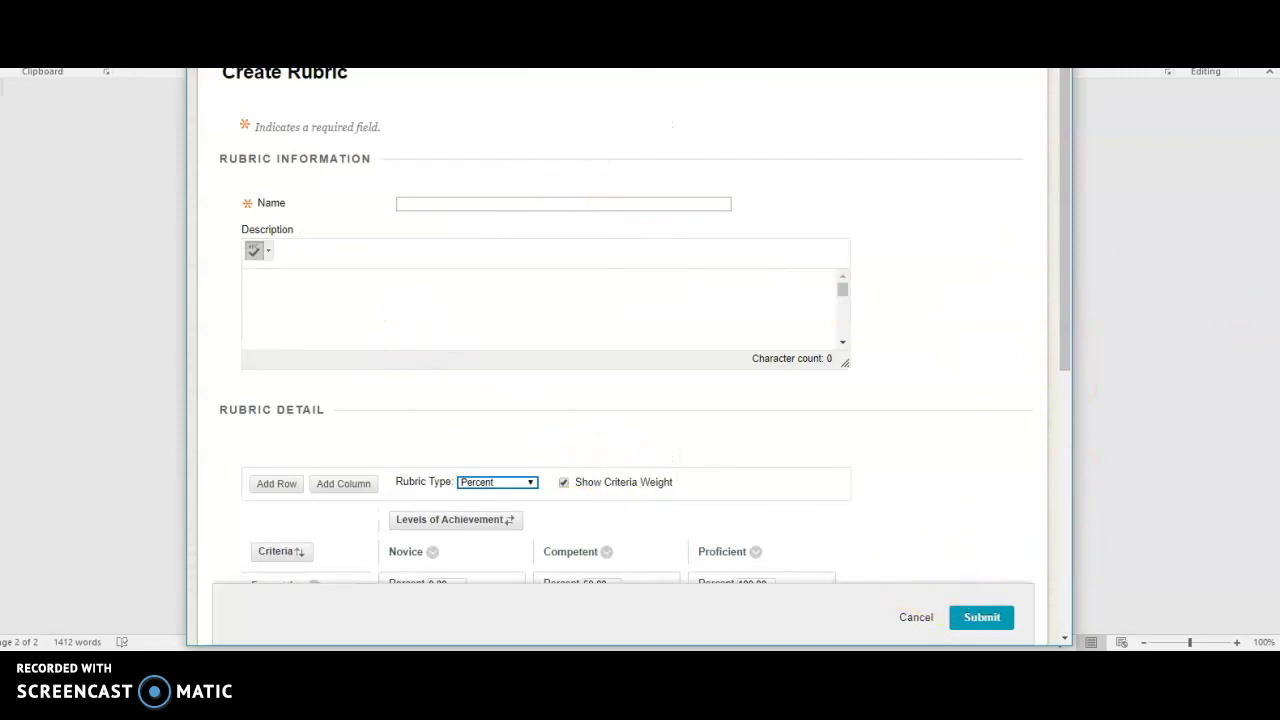
pyautogui.hotkey('alt', 'Tab')
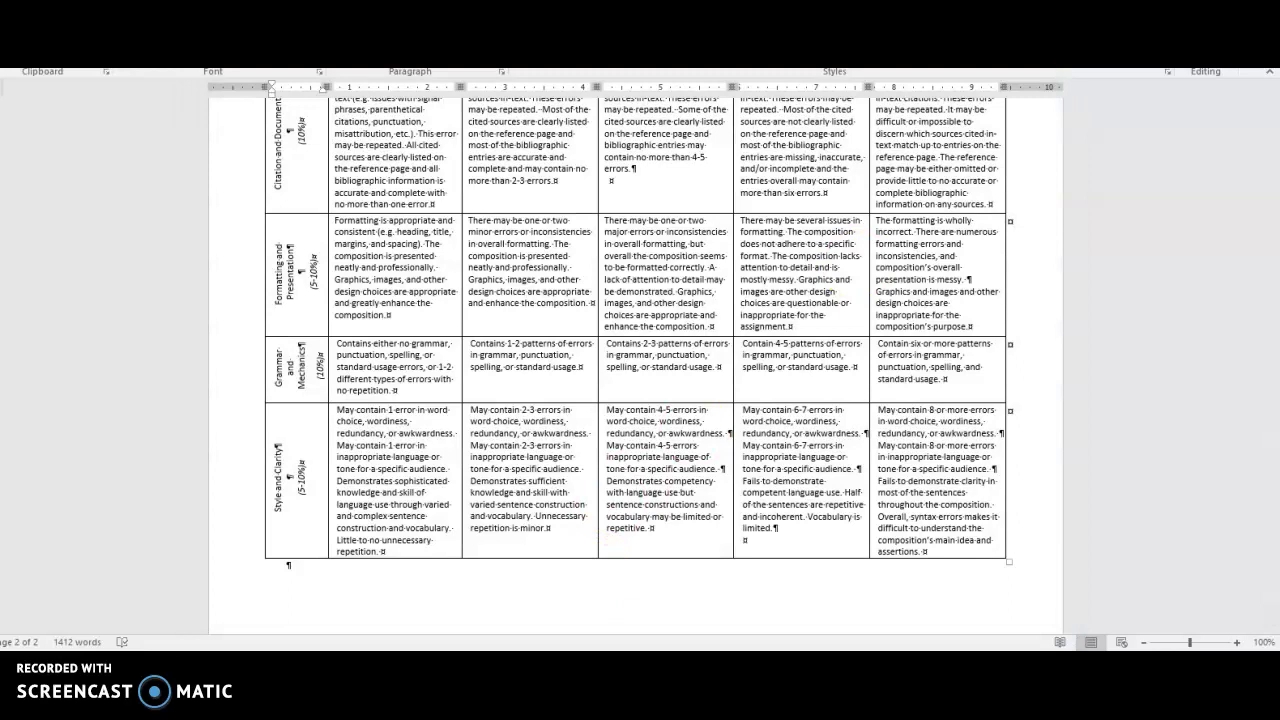
# Switch to the browser's Blackboard course page and start a new rubric in the course's Rubrics tool.
pyautogui.click(494, 623)
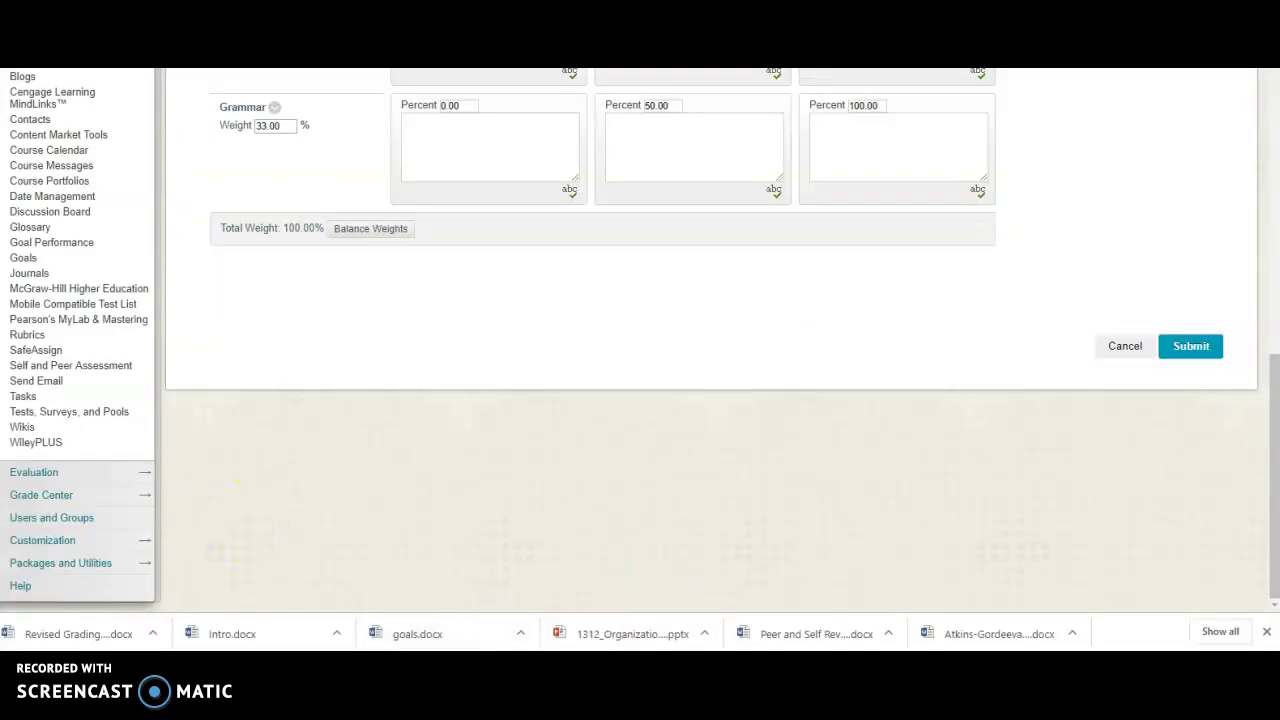
pyautogui.click(30, 336)
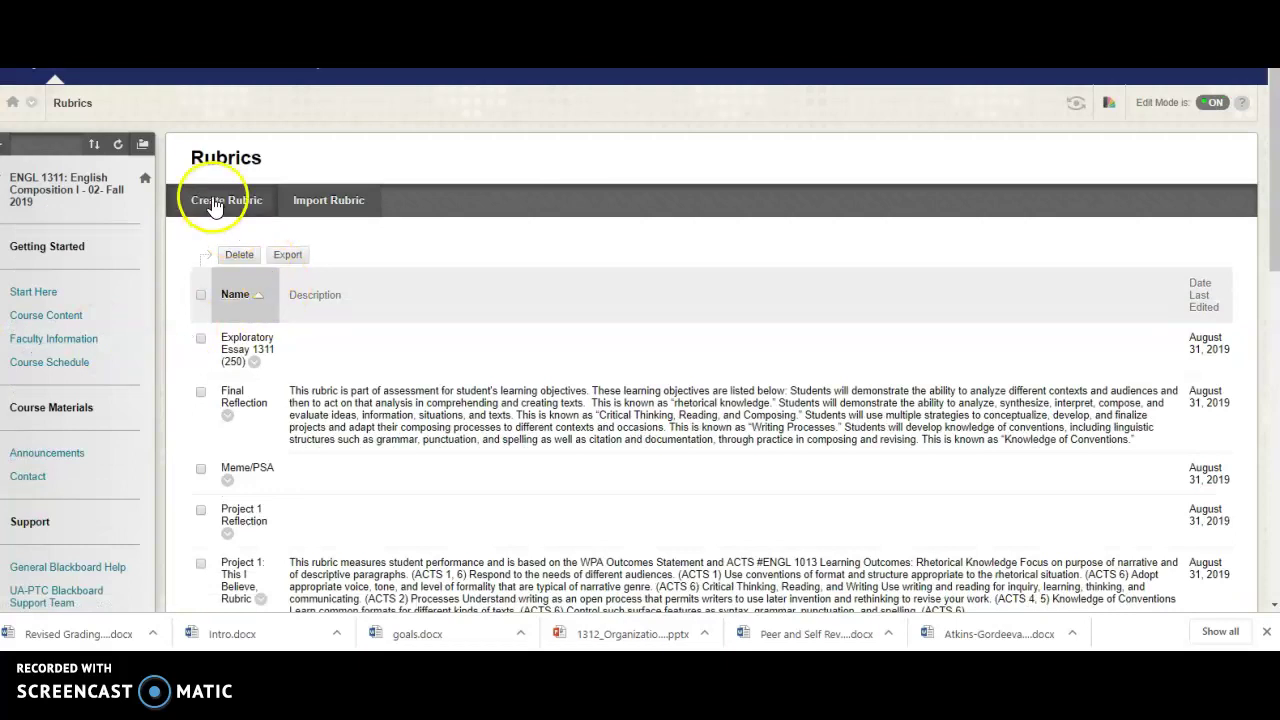
pyautogui.click(213, 201)
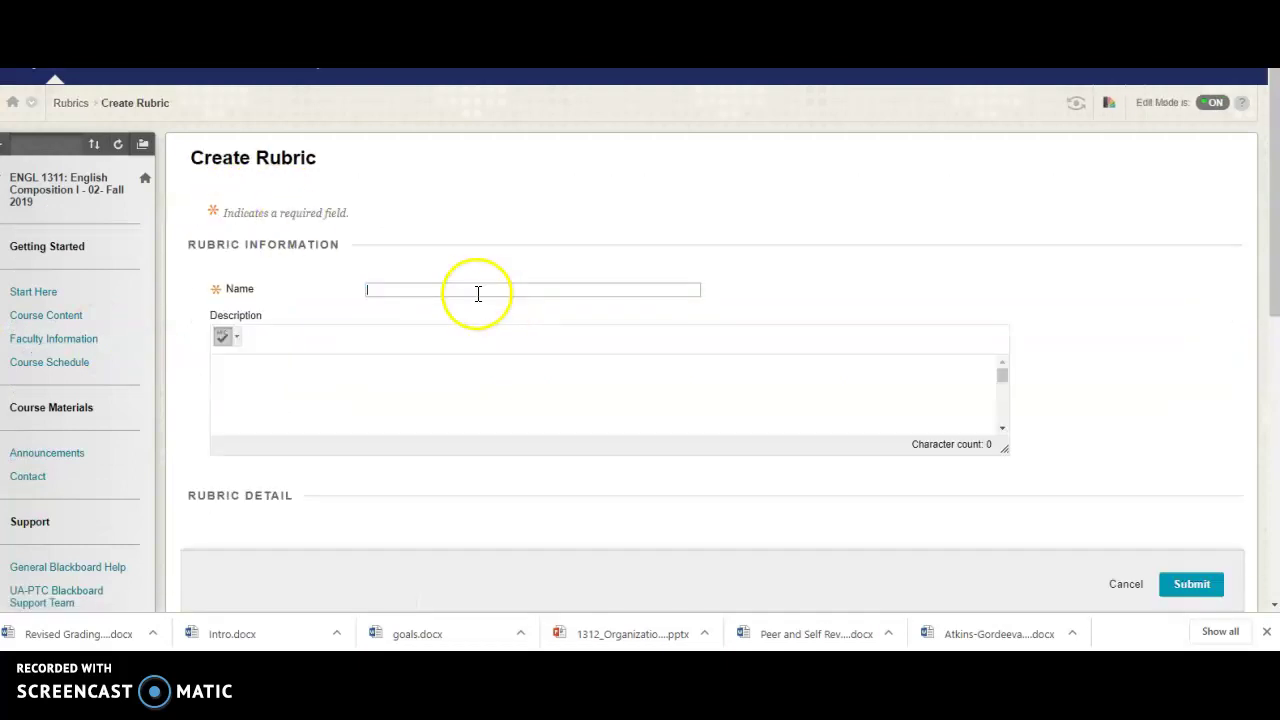
# Name the new rubric "Project 3 Polished (Final Draft".
pyautogui.click(476, 293)
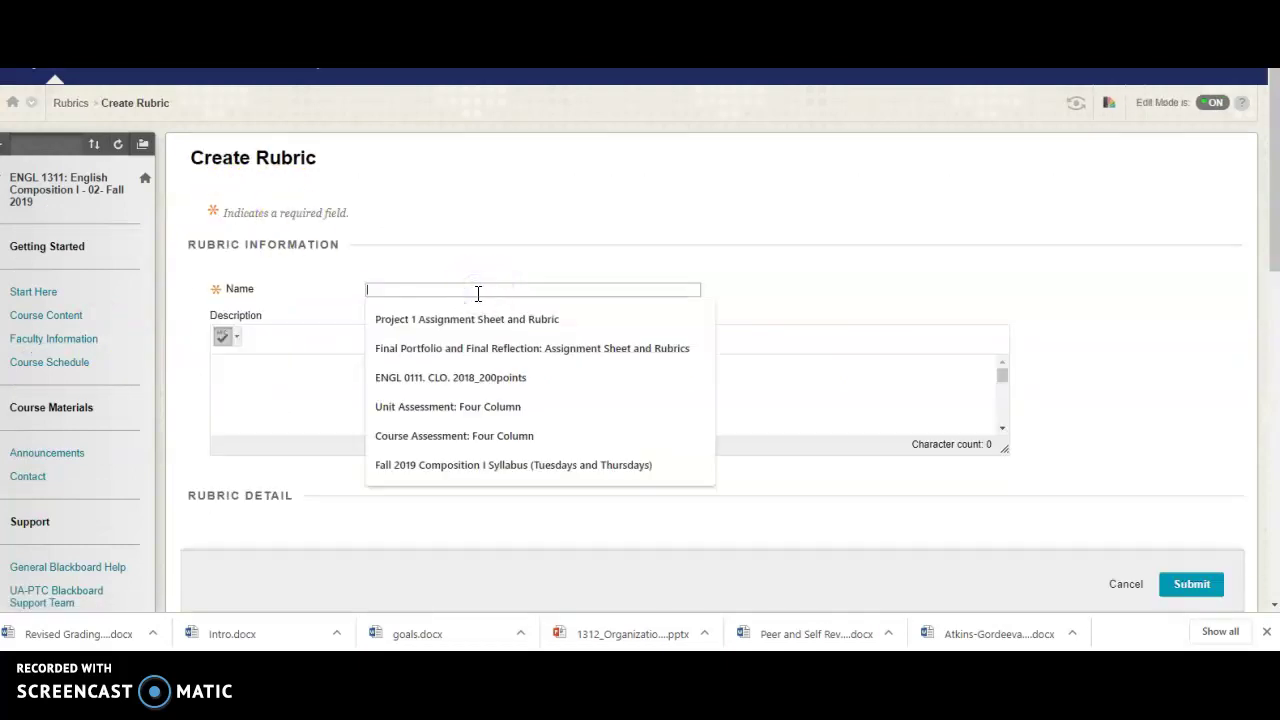
pyautogui.write('Composition I')
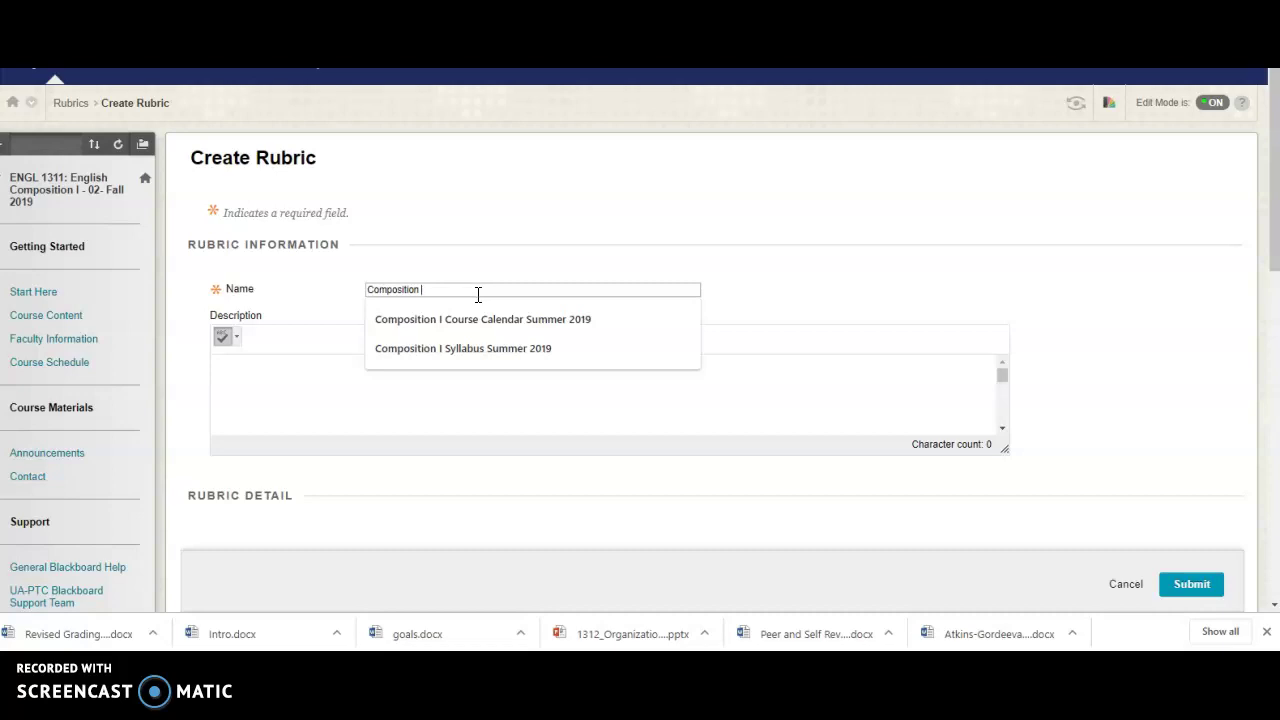
pyautogui.press('BackSpace')
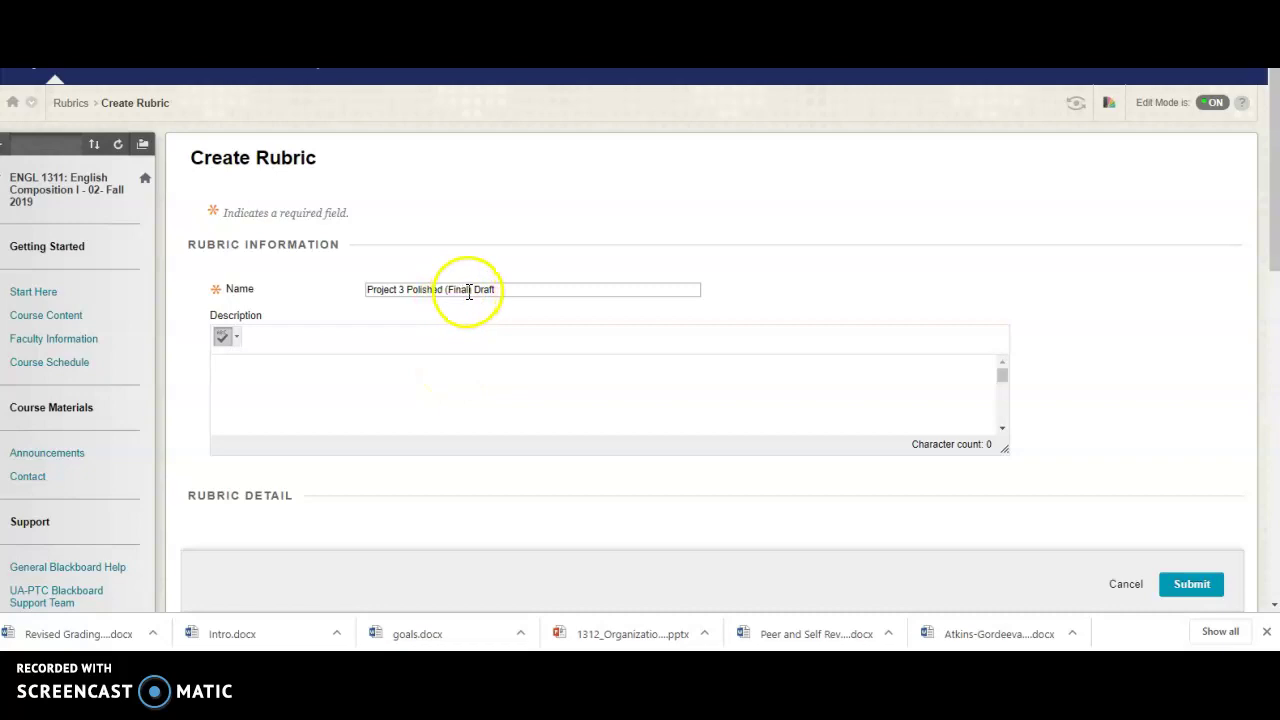
# Add two criteria rows and two achievement-level columns to the rubric grid.
pyautogui.click(1275, 205)
pyautogui.moveTo(1275, 205)
pyautogui.mouseDown()
pyautogui.moveTo(1275, 314)
pyautogui.moveTo(1275, 225)
pyautogui.mouseUp()
pyautogui.scroll(-4, 685, 200)
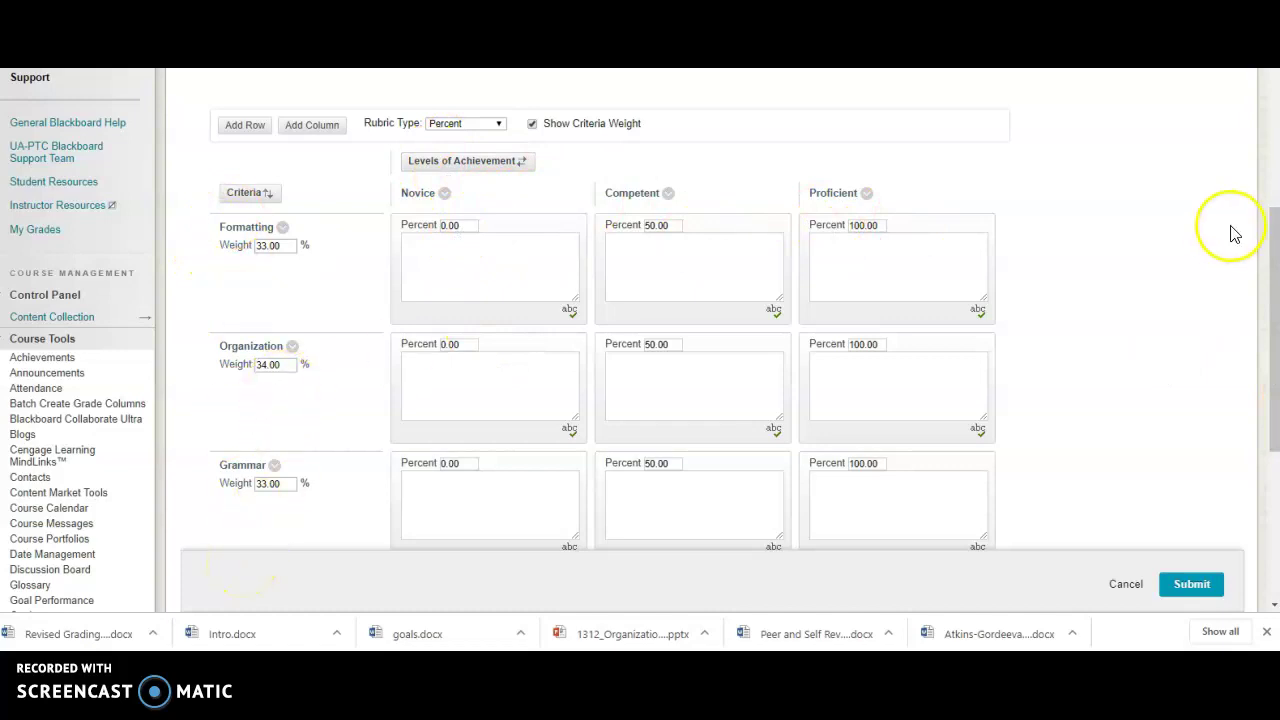
pyautogui.moveTo(1276, 314)
pyautogui.mouseDown()
pyautogui.moveTo(1271, 346)
pyautogui.moveTo(1270, 298)
pyautogui.mouseUp()
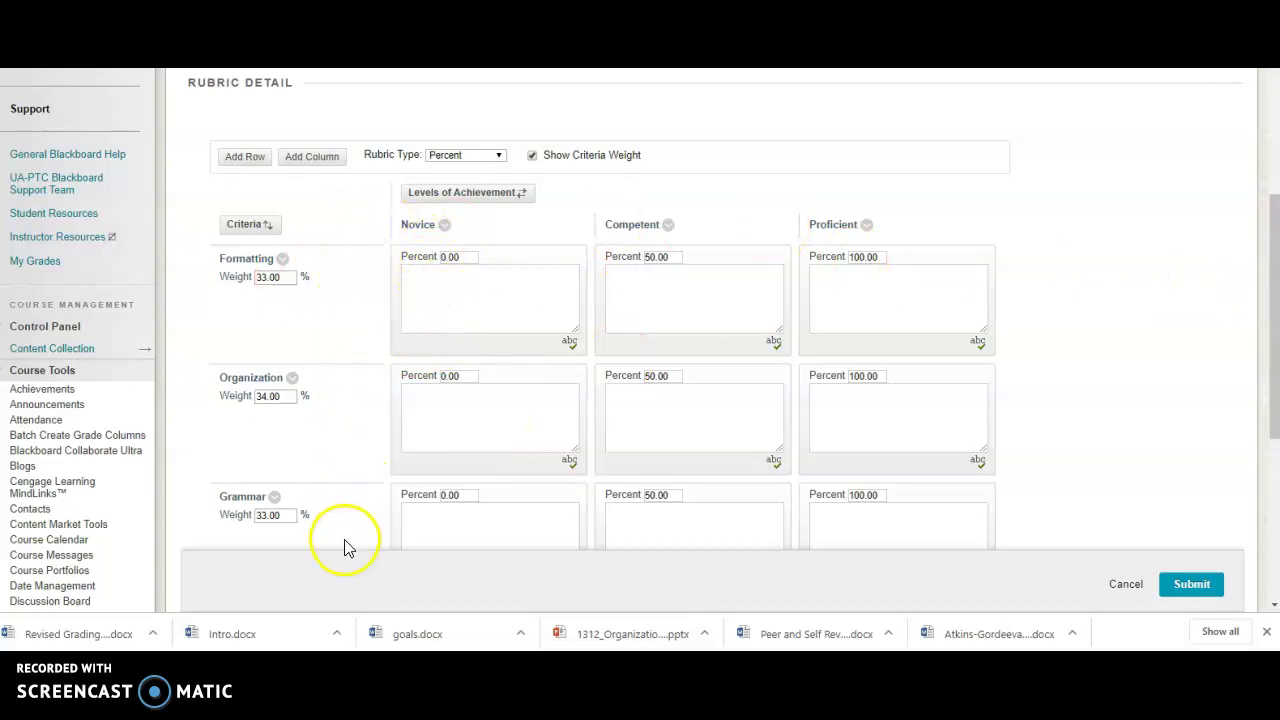
pyautogui.click(245, 157)
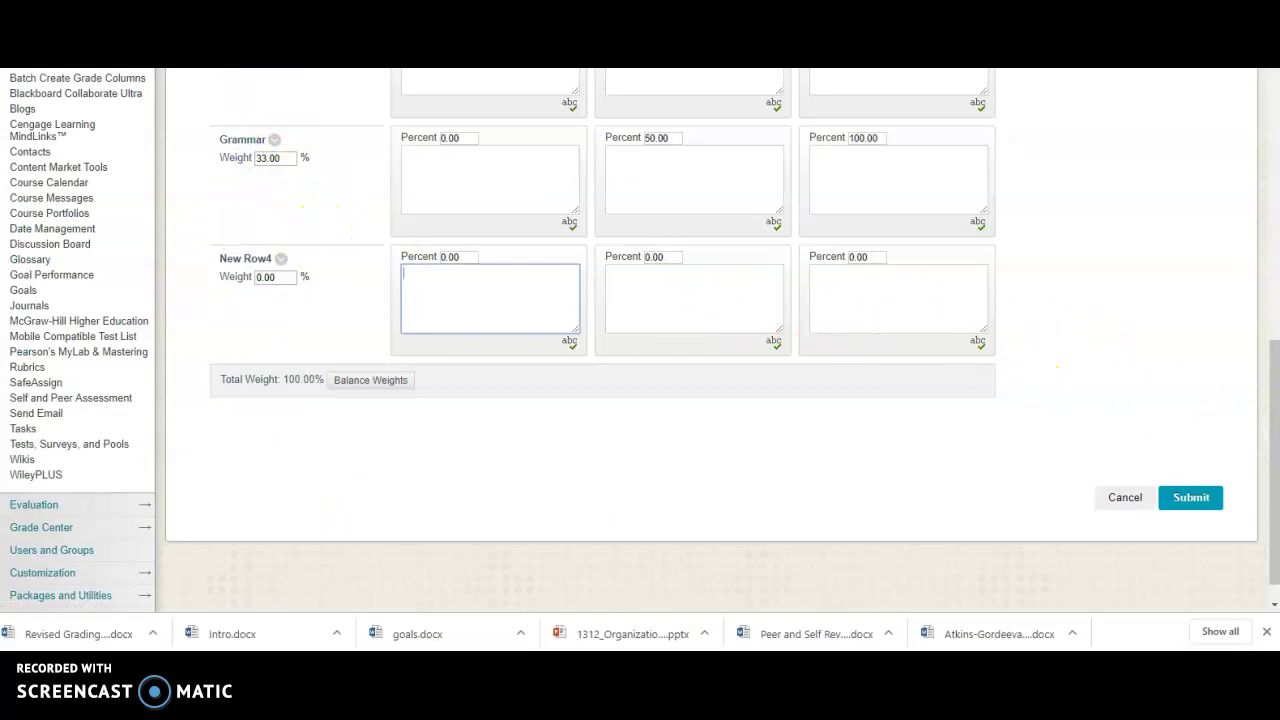
pyautogui.moveTo(1274, 430); pyautogui.dragTo(1273, 160)
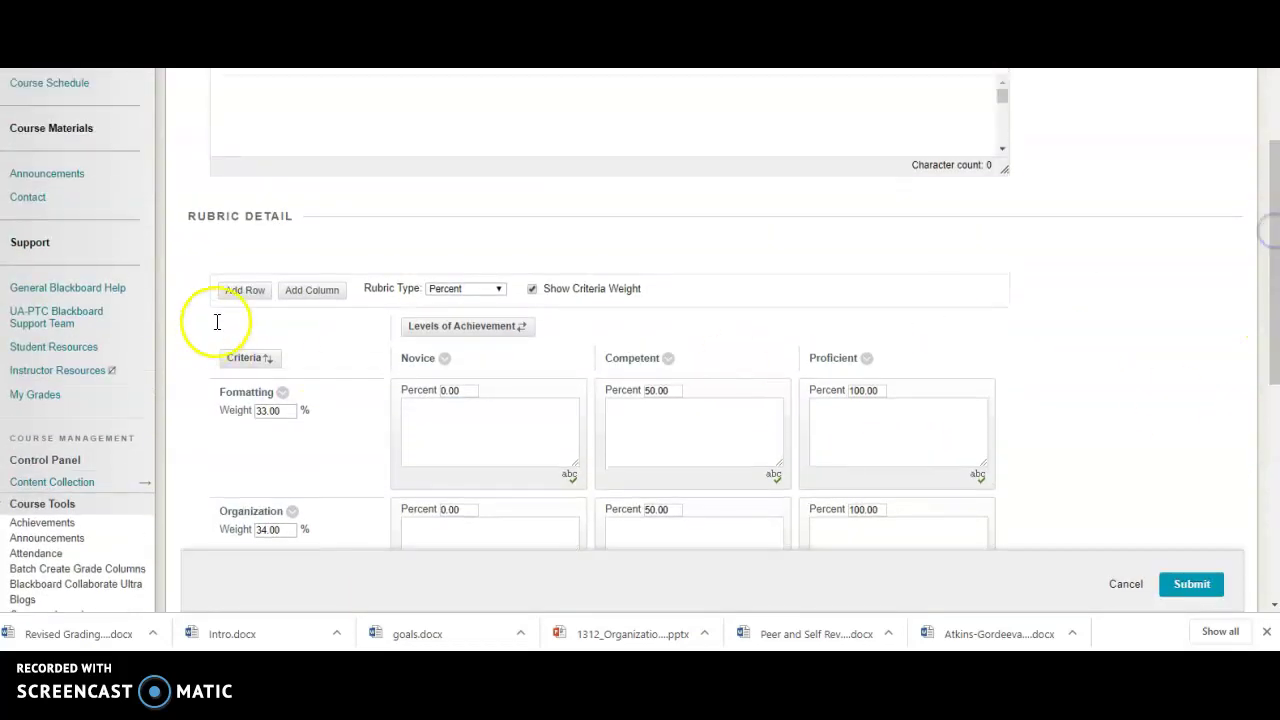
pyautogui.click(246, 290)
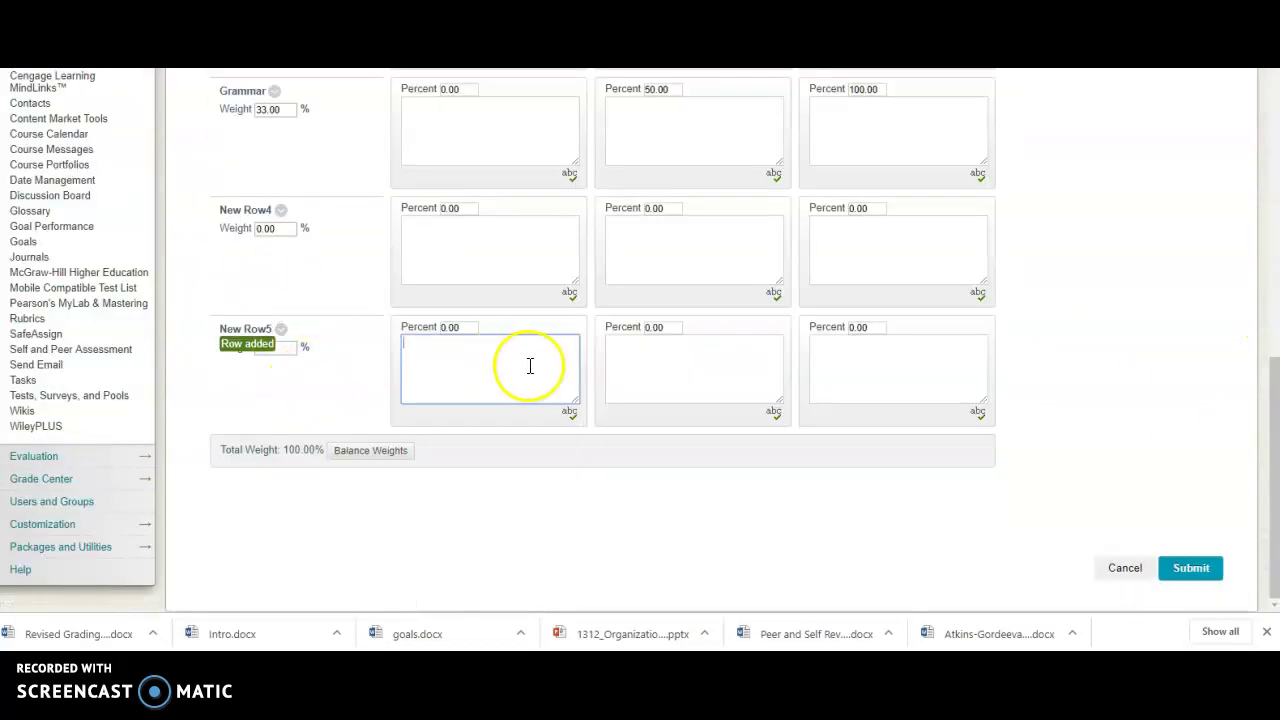
pyautogui.scroll(4, 63, 251)
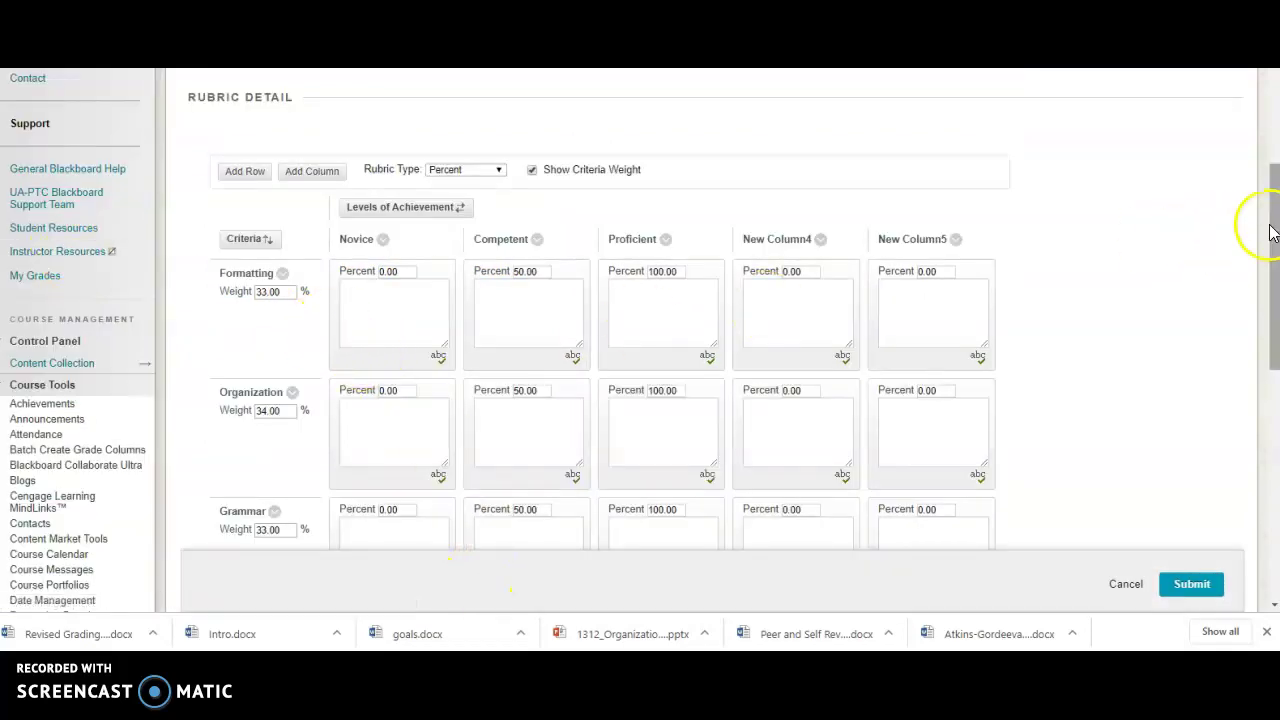
pyautogui.moveTo(1274, 229); pyautogui.dragTo(1259, 171)
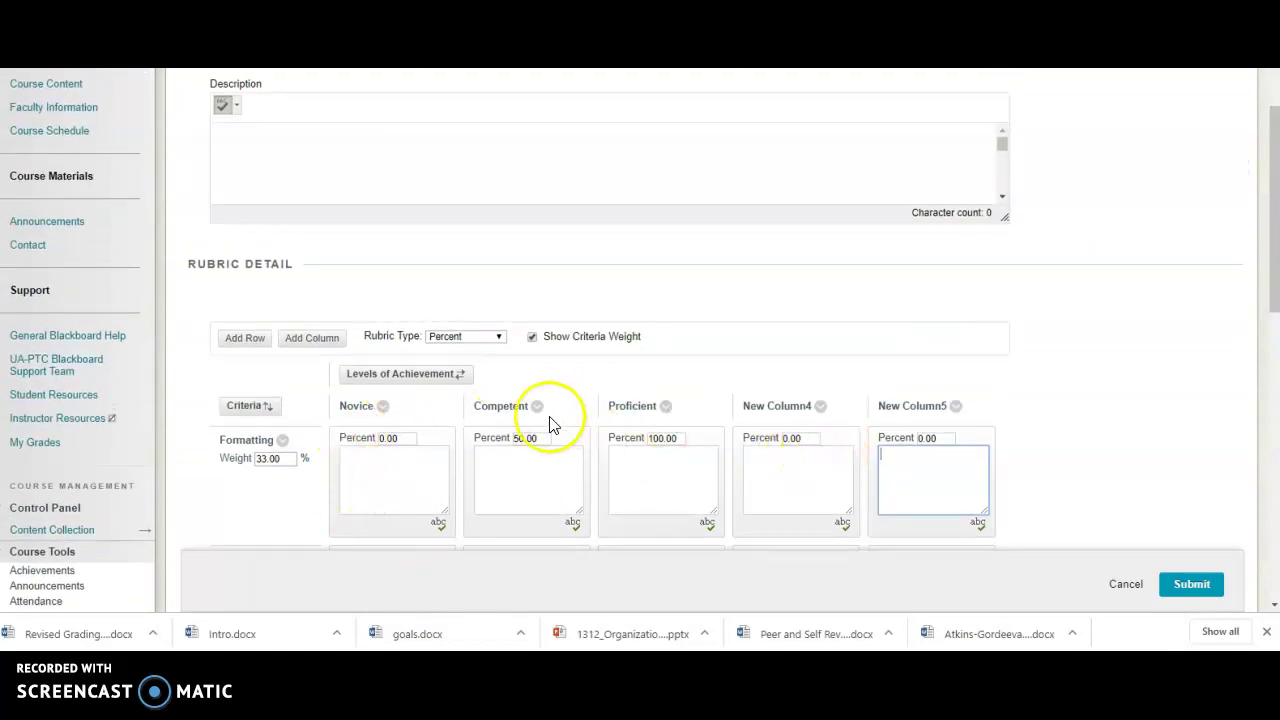
# Rename the Formatting criterion as "Thesis and Focus (20%)", taking the category title from the Composition Rubric in Word.
pyautogui.moveTo(1274, 276); pyautogui.dragTo(1274, 352)
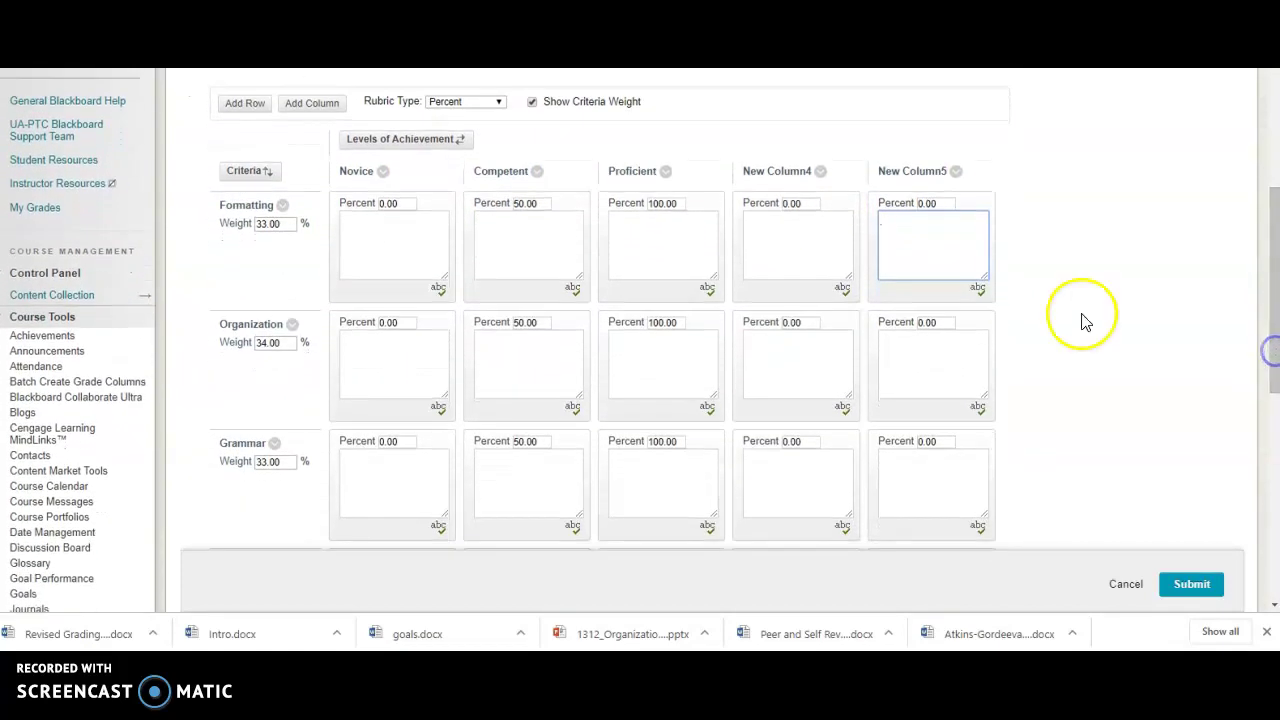
pyautogui.click(283, 207)
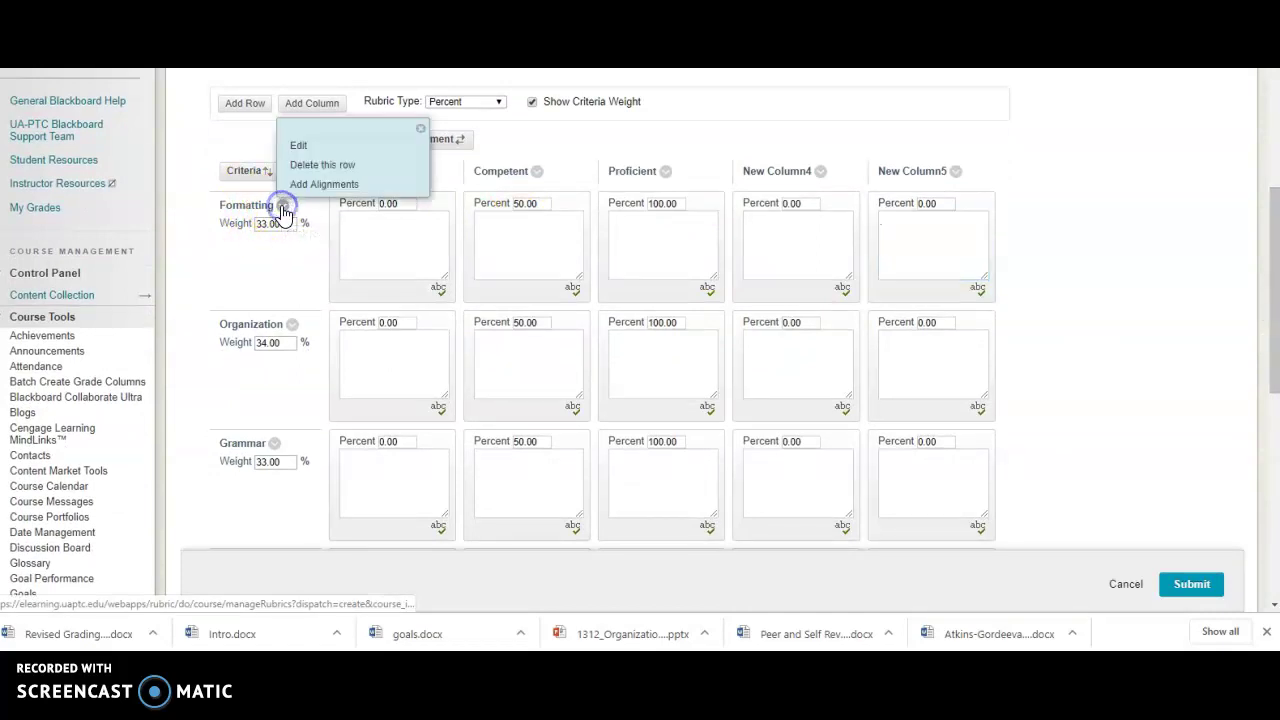
pyautogui.click(306, 150)
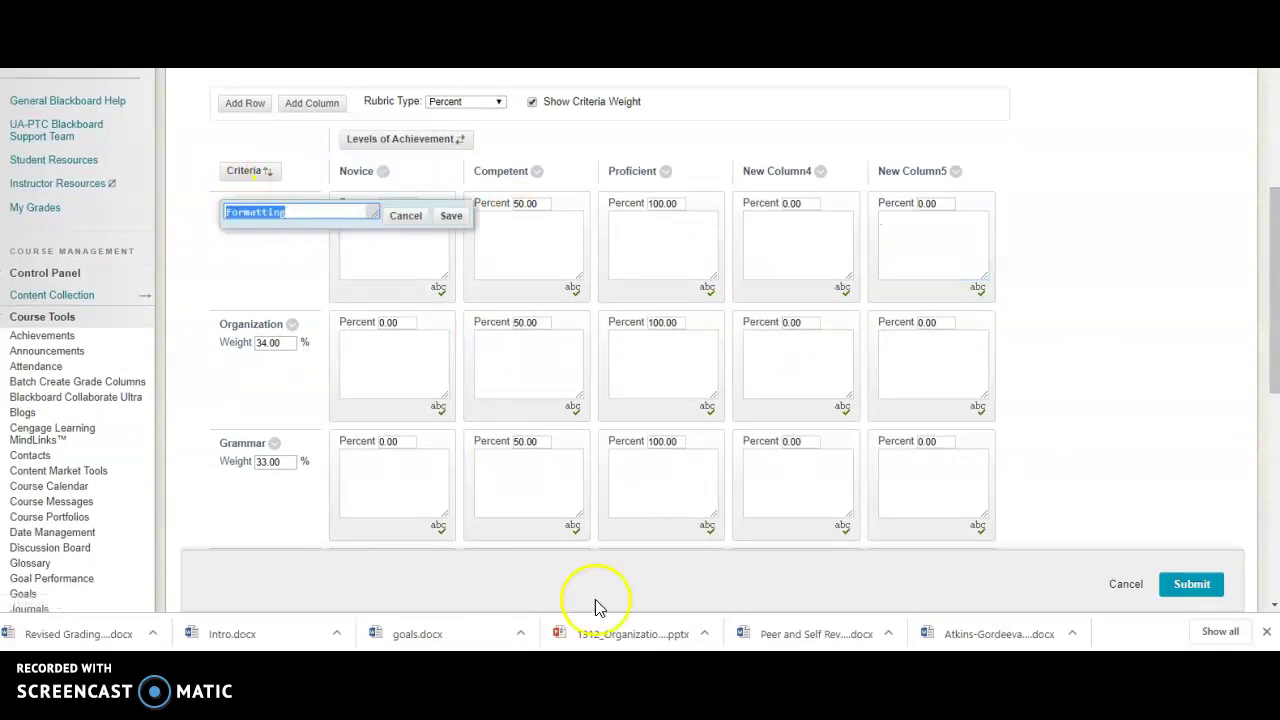
pyautogui.moveTo(562, 651)
pyautogui.click(525, 630)
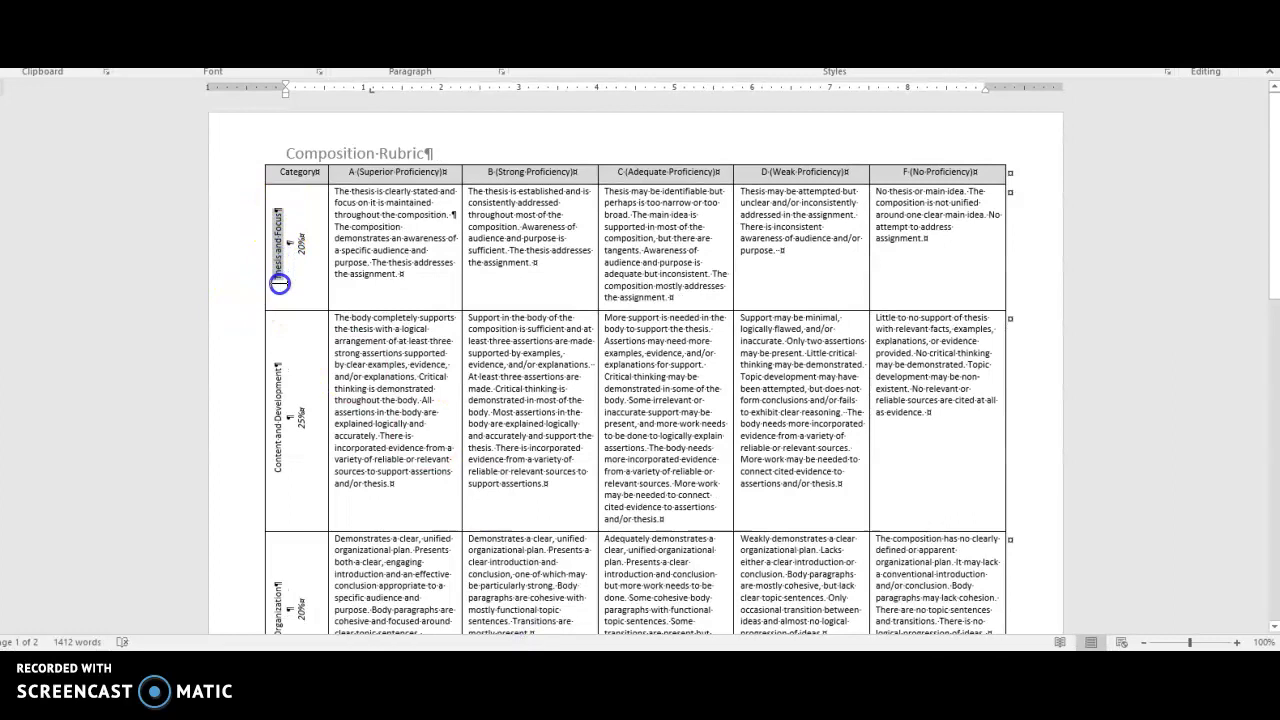
pyautogui.moveTo(279, 283); pyautogui.dragTo(280, 288)
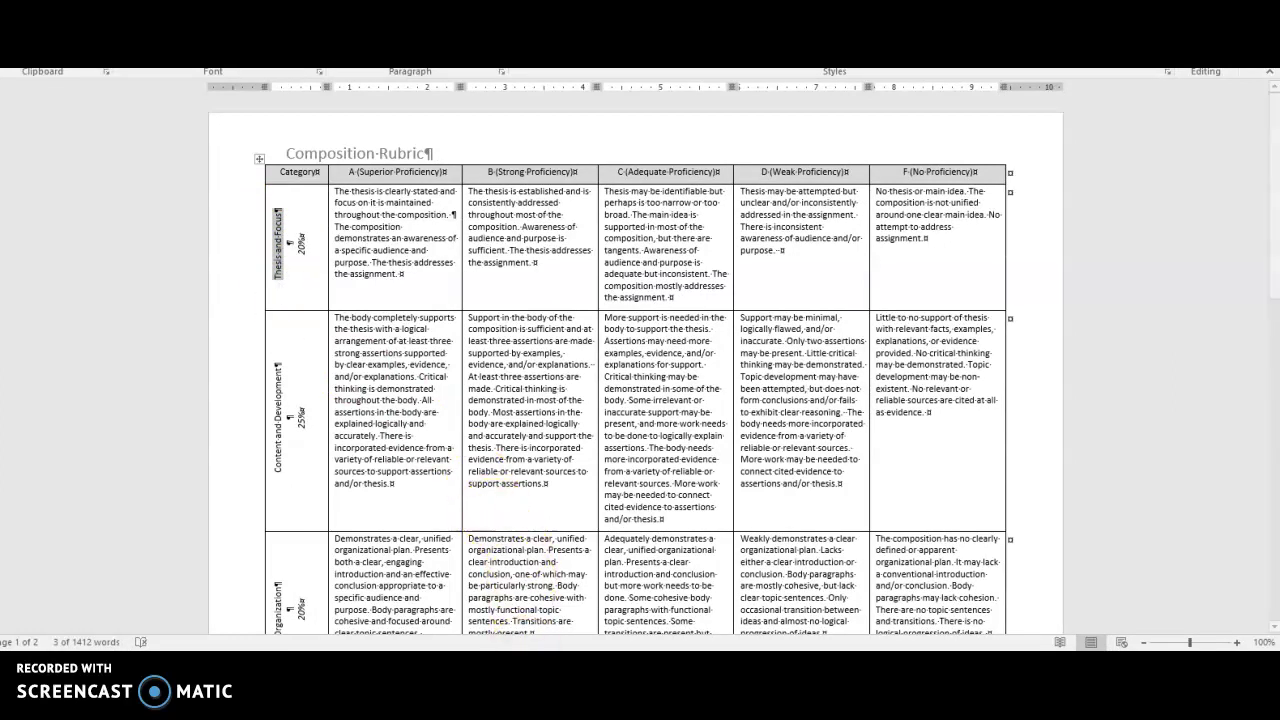
pyautogui.hotkey('alt', 'Tab')
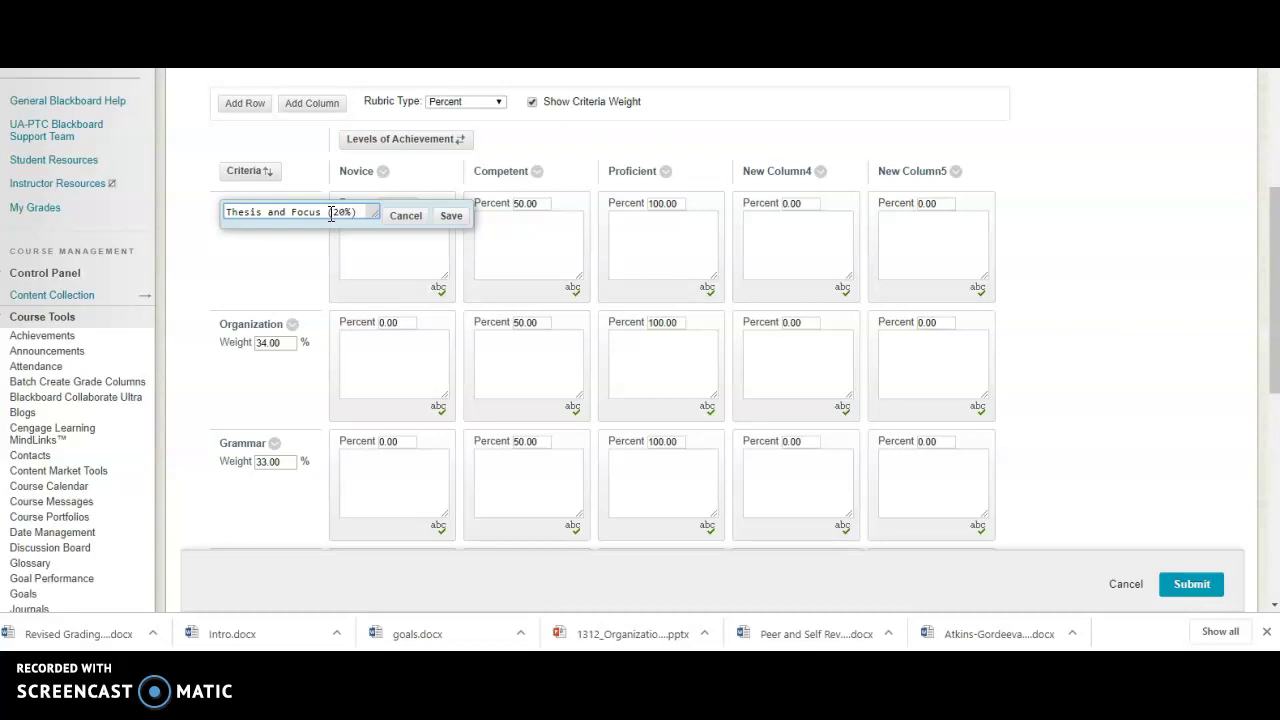
pyautogui.click(451, 216)
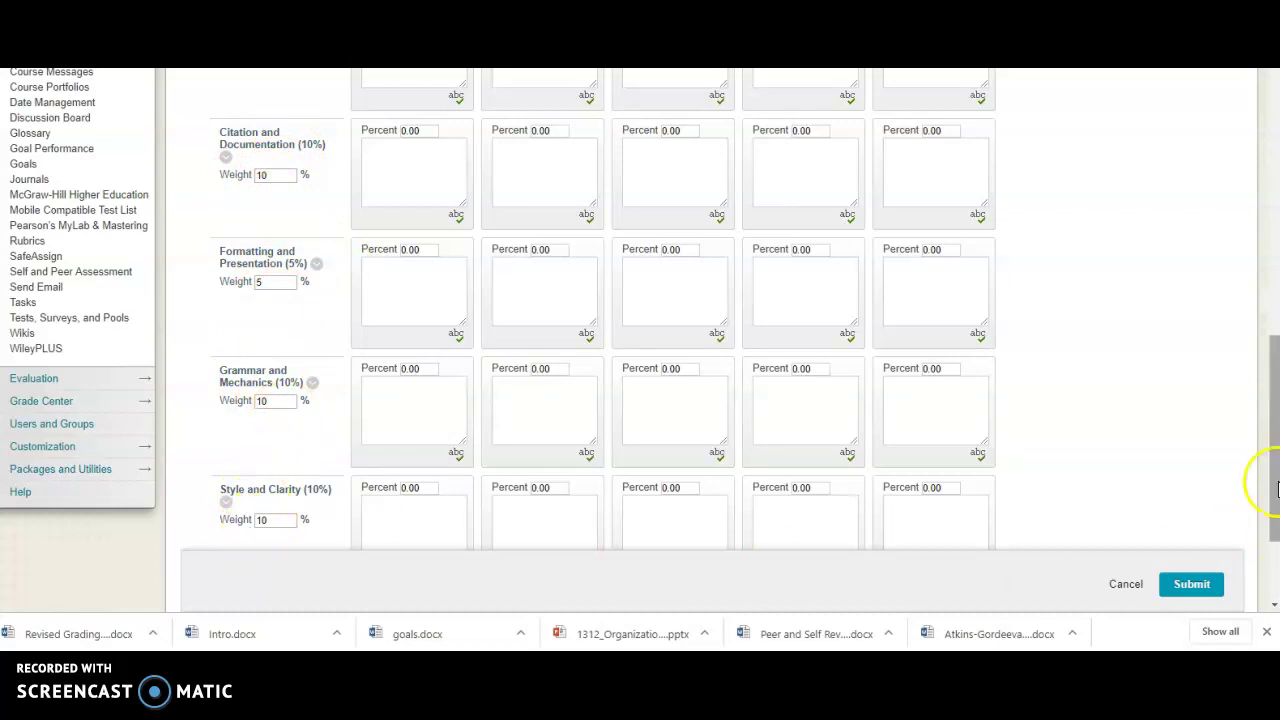
# Rename the Novice achievement level as Superior Proficiency ("A").
pyautogui.moveTo(1274, 475); pyautogui.dragTo(1271, 294)
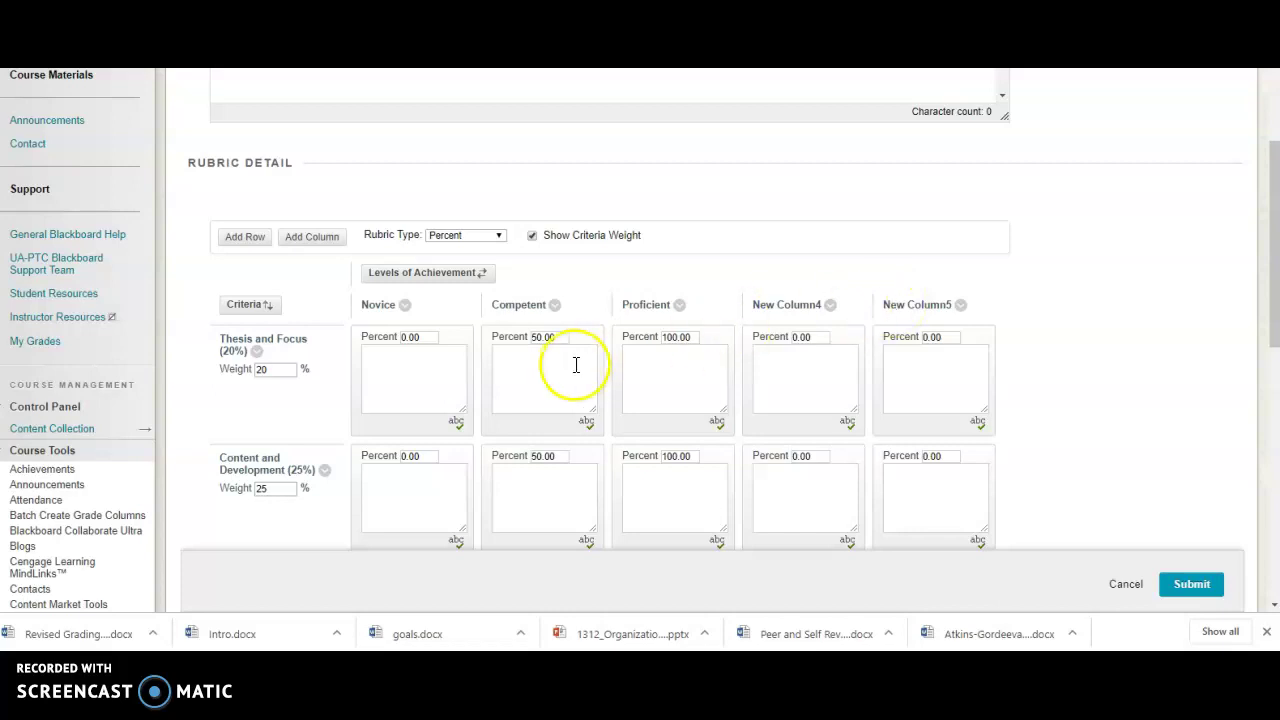
pyautogui.click(406, 305)
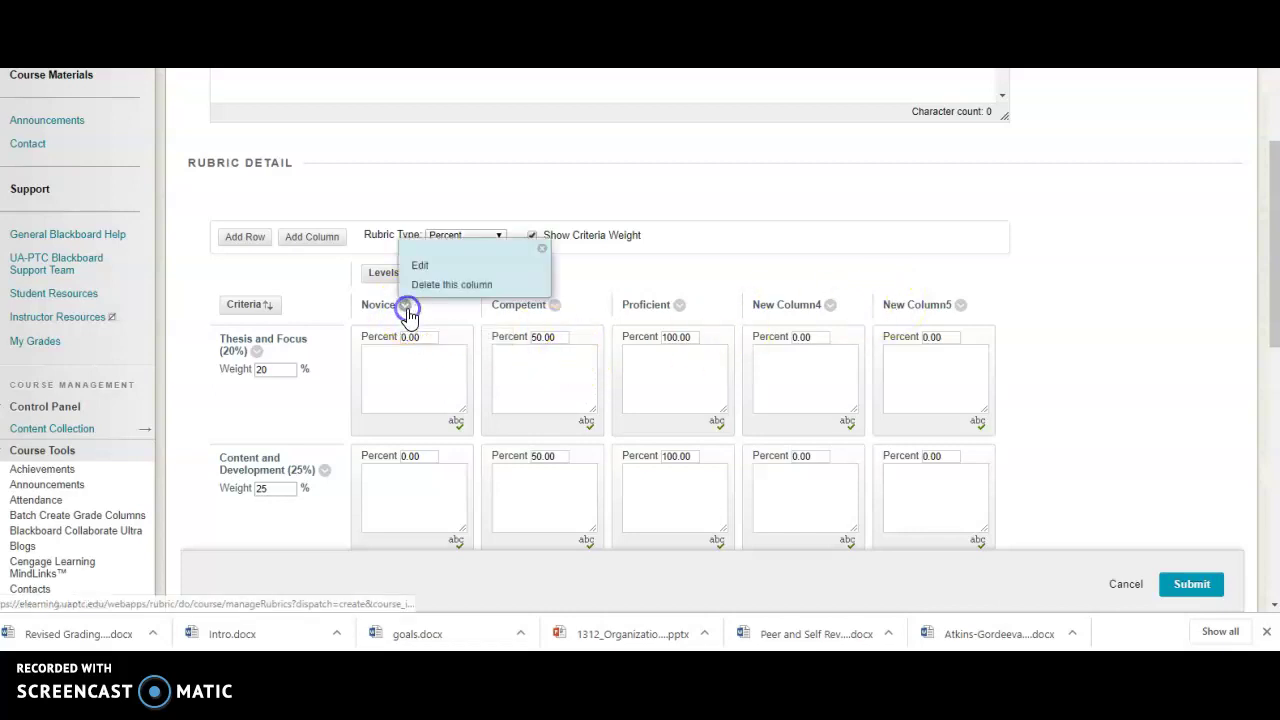
pyautogui.click(419, 271)
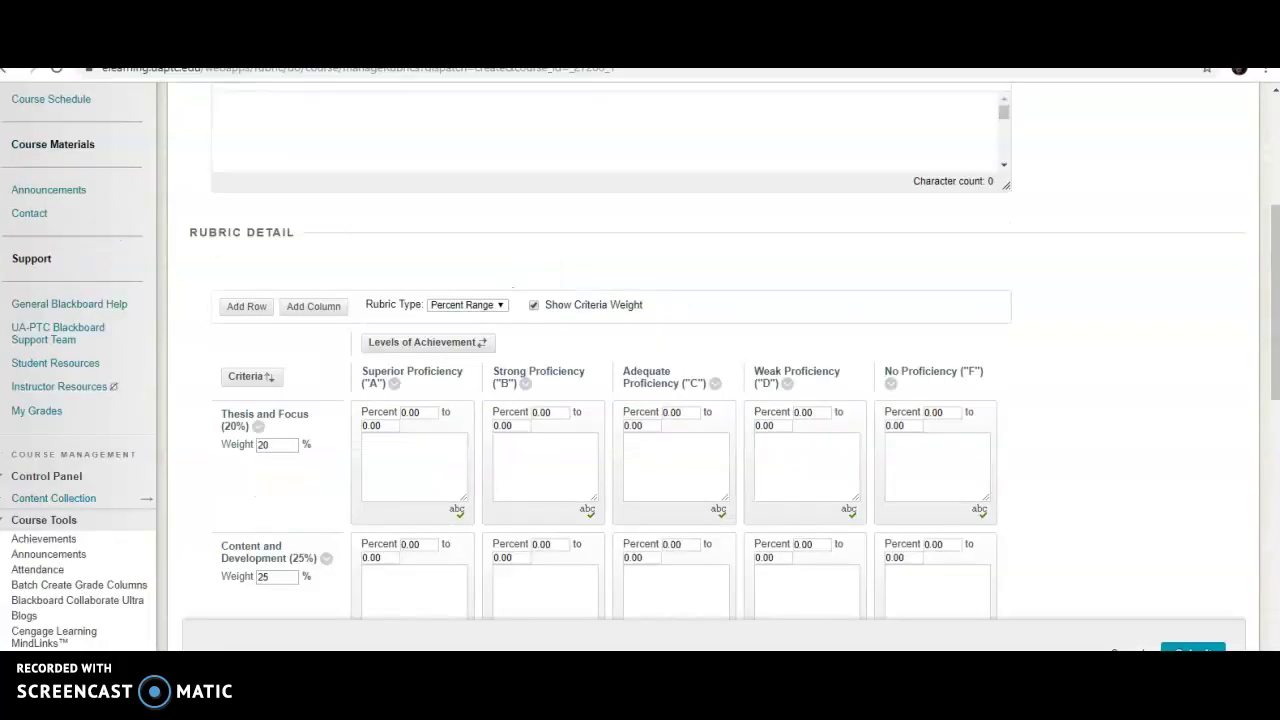
# Consult the category percentages and proficiency levels of the Composition Rubric in the revised grading criteria Word document, and return to Blackboard.
pyautogui.click(352, 457)
pyautogui.moveTo(563, 660)
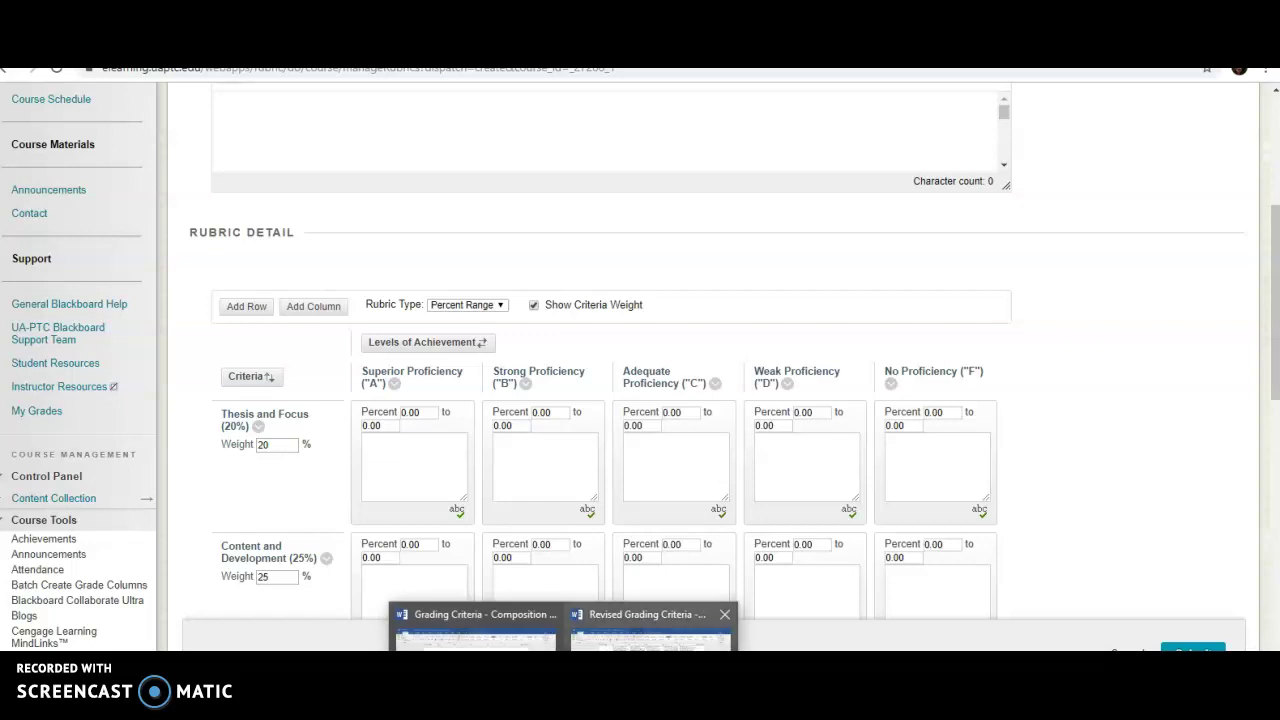
pyautogui.click(650, 630)
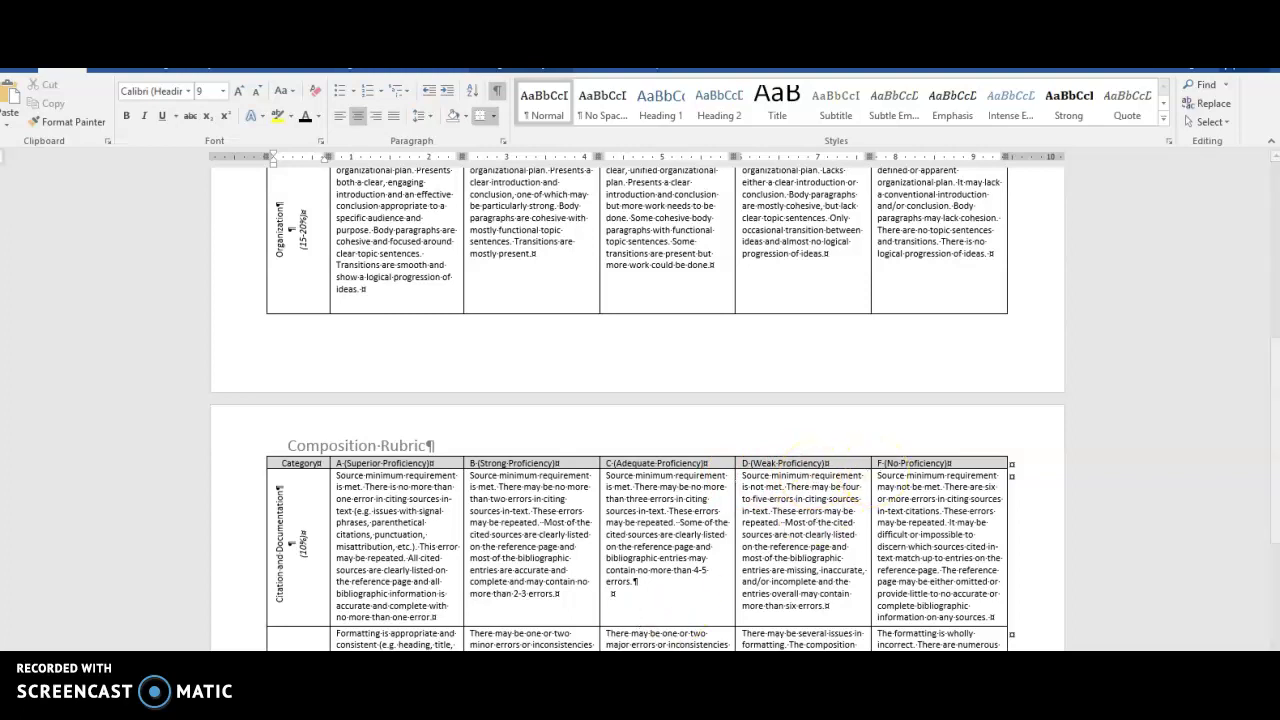
pyautogui.hotkey('alt', 'Tab')
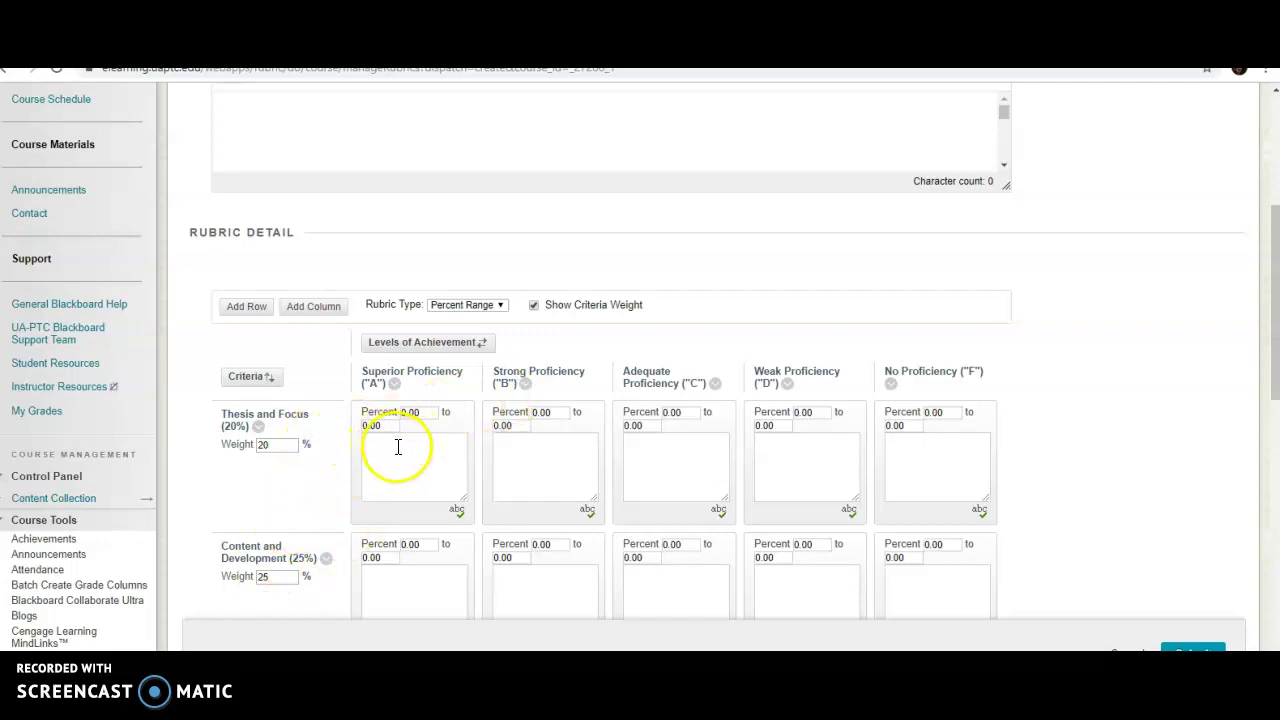
# Try the Percent rubric type and restore Percent Range.
pyautogui.click(500, 307)
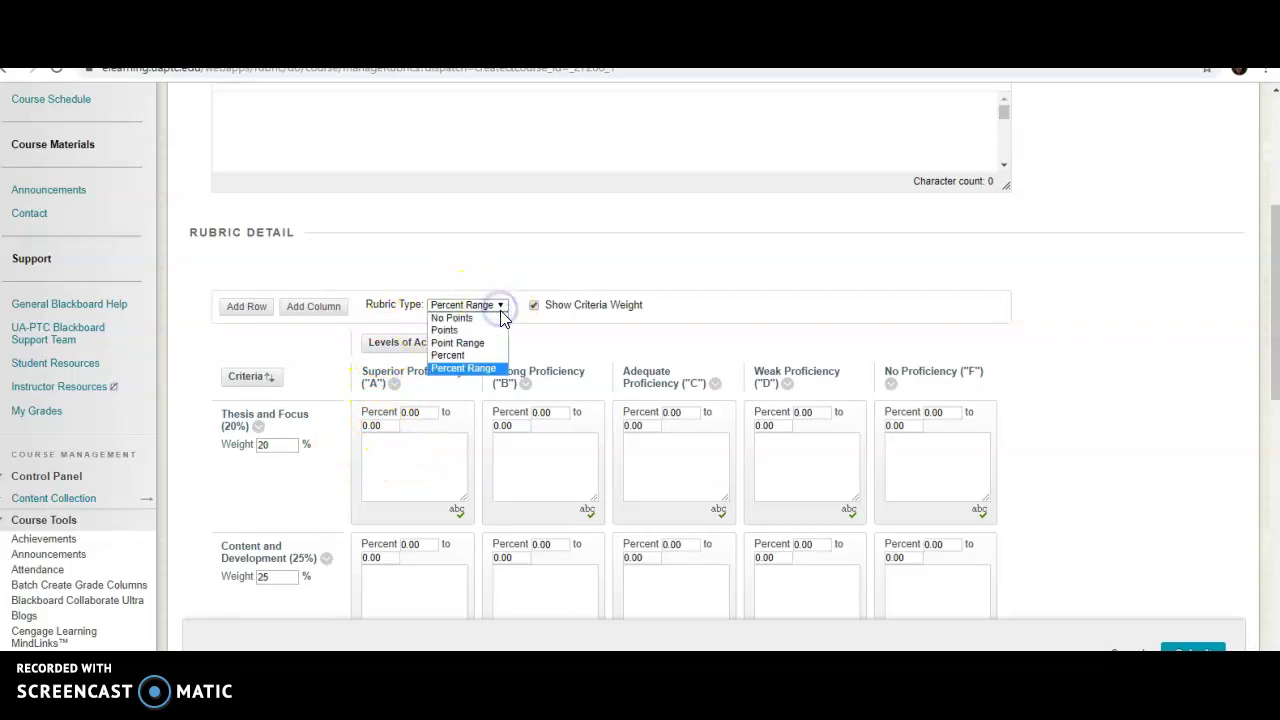
pyautogui.click(446, 356)
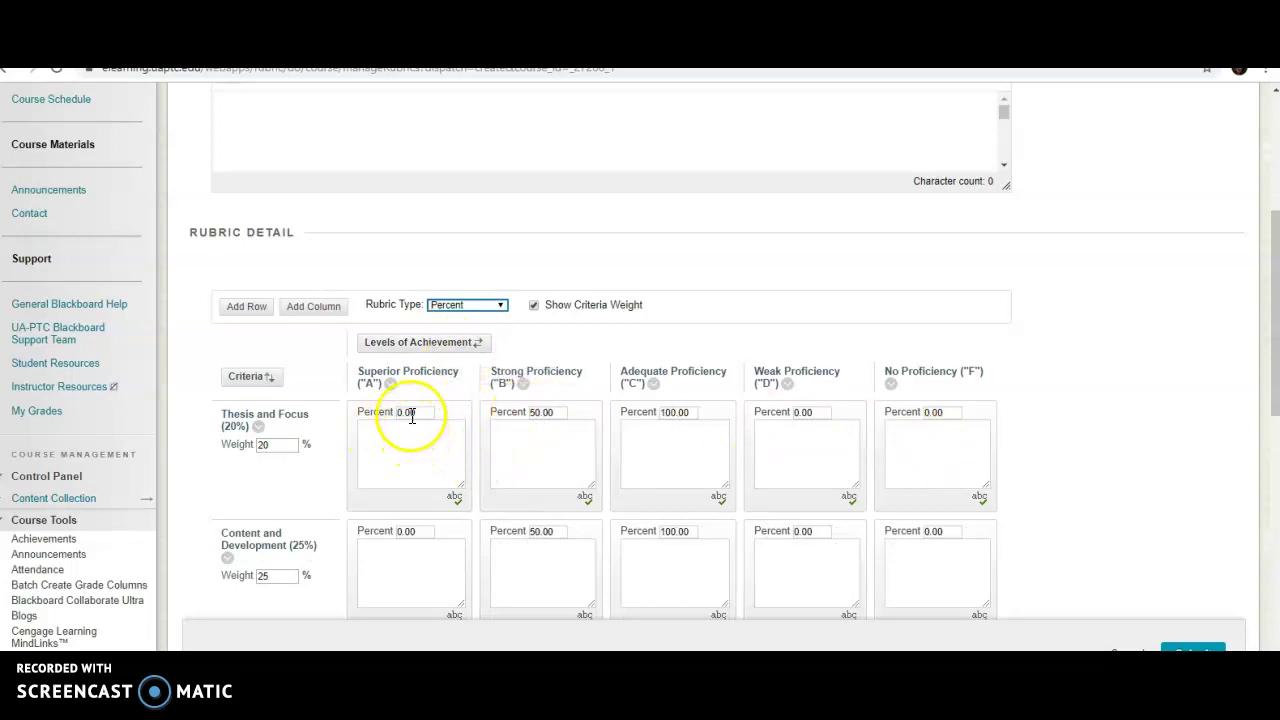
pyautogui.click(500, 304)
pyautogui.click(463, 368)
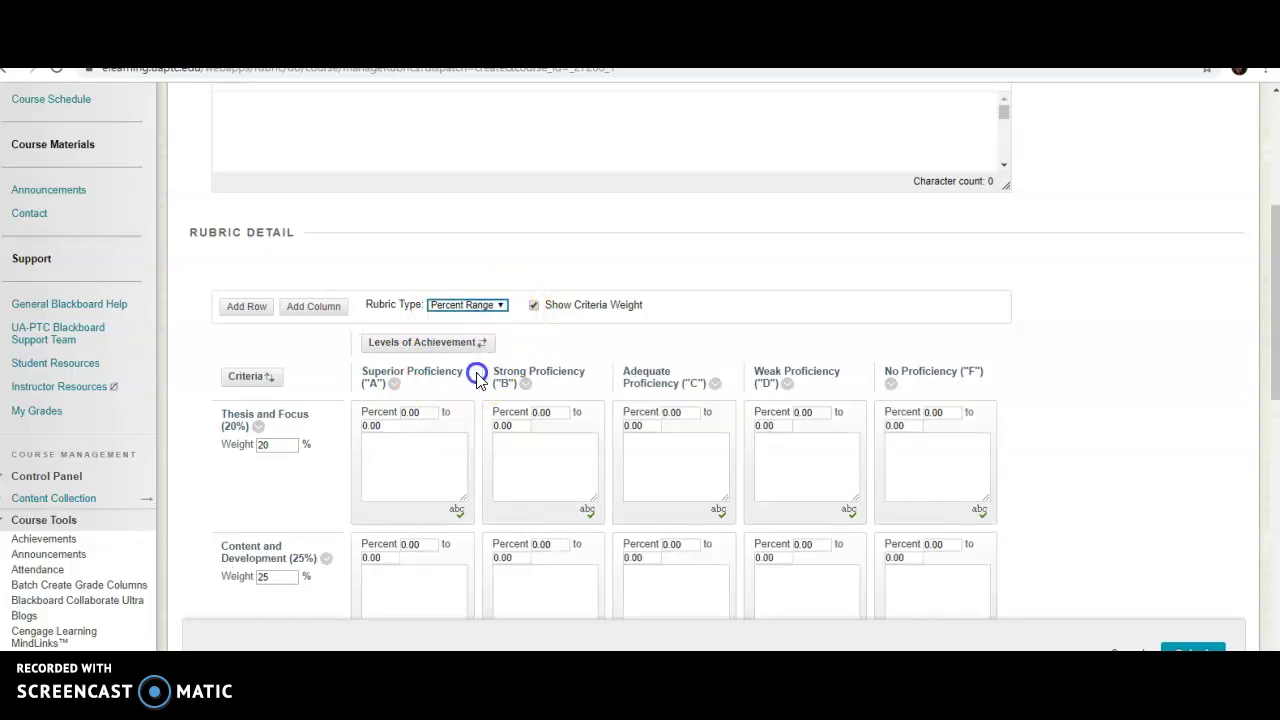
# Set the Thesis and Focus percent ranges to 90–100 for Superior Proficiency and 80–89 for Strong Proficiency.
pyautogui.click(417, 412)
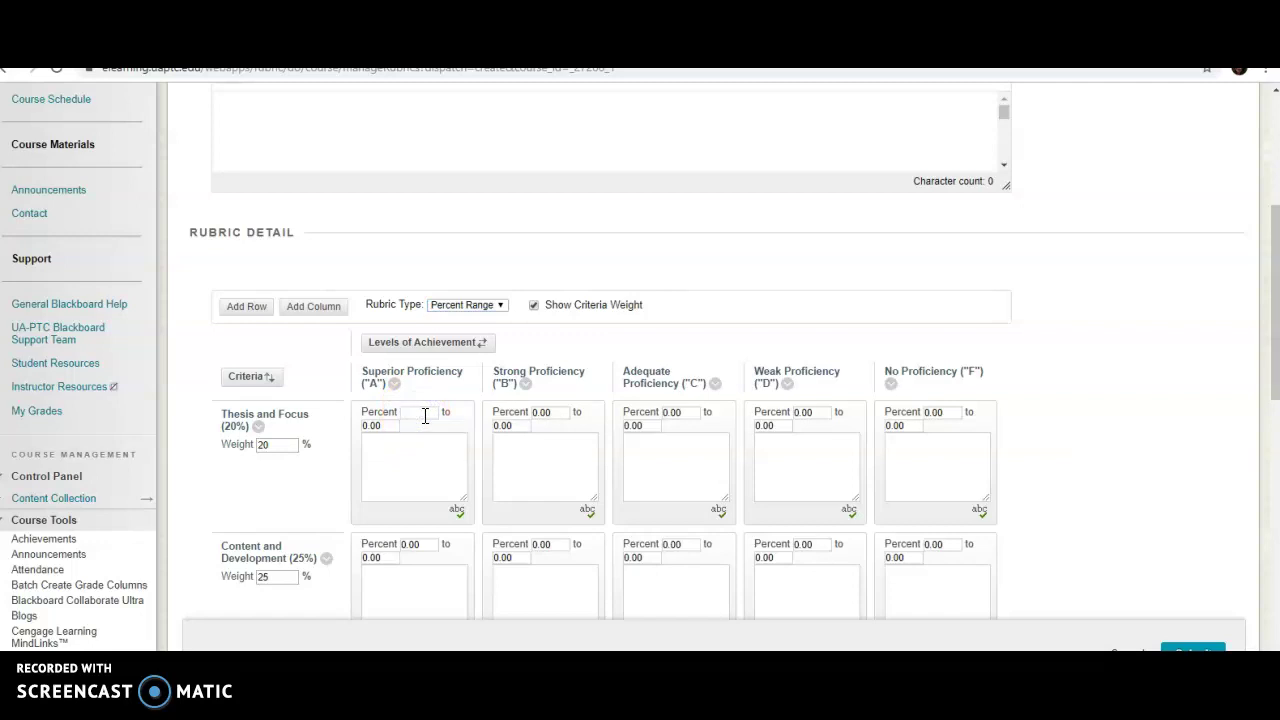
pyautogui.click(380, 424)
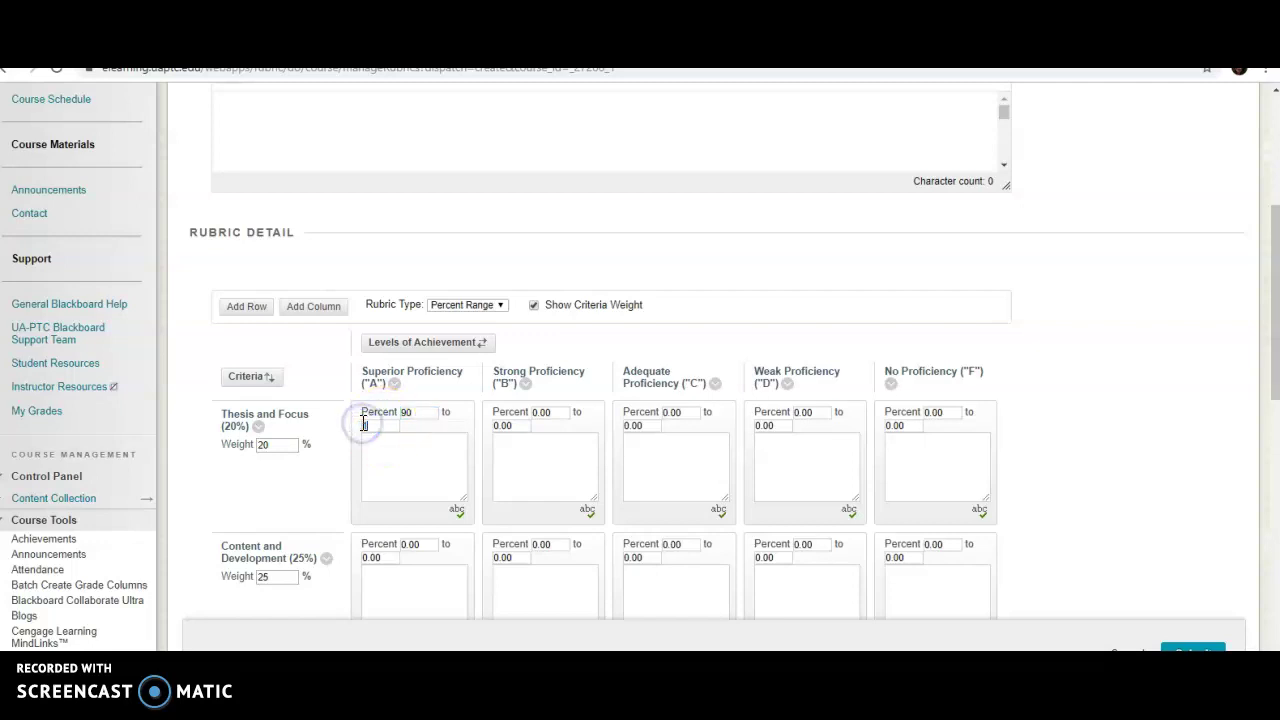
pyautogui.click(557, 413)
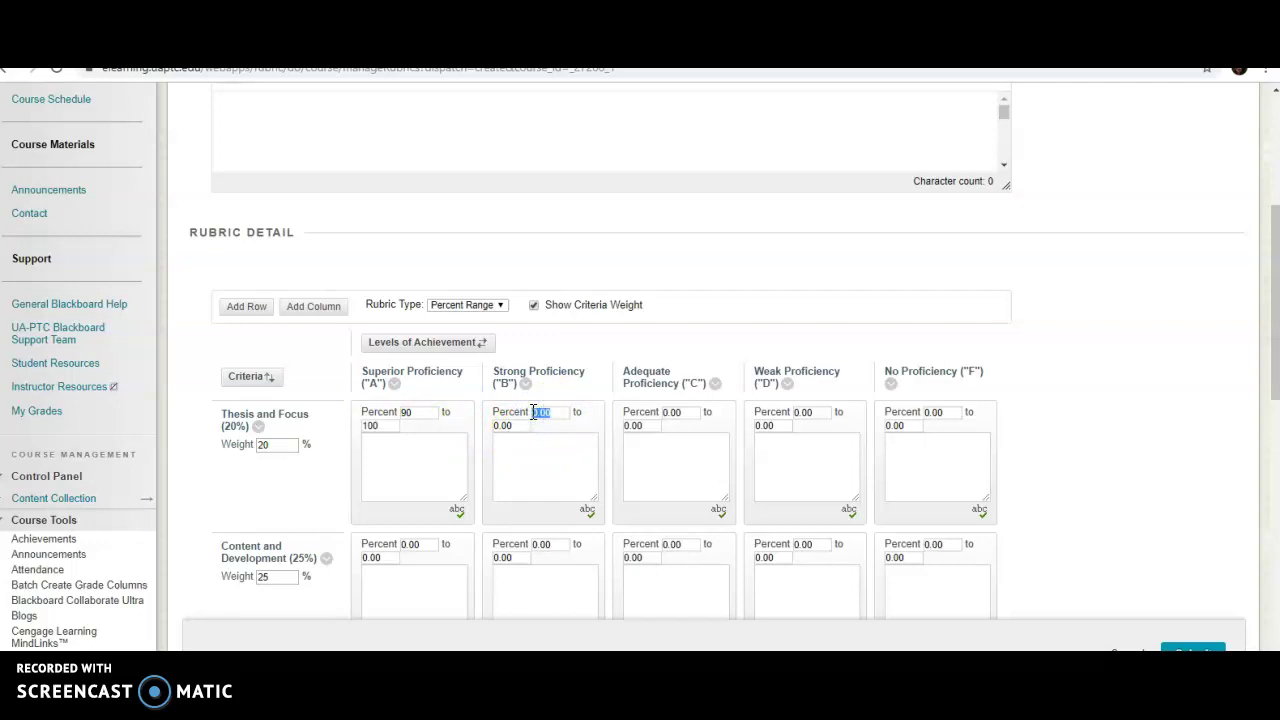
pyautogui.click(516, 427)
pyautogui.write('89')
# Set Adequate to 70–79, Weak to 60–69 and No Proficiency to 0–59, and fill in the same five percent ranges for every other criterion.
pyautogui.click(650, 414)
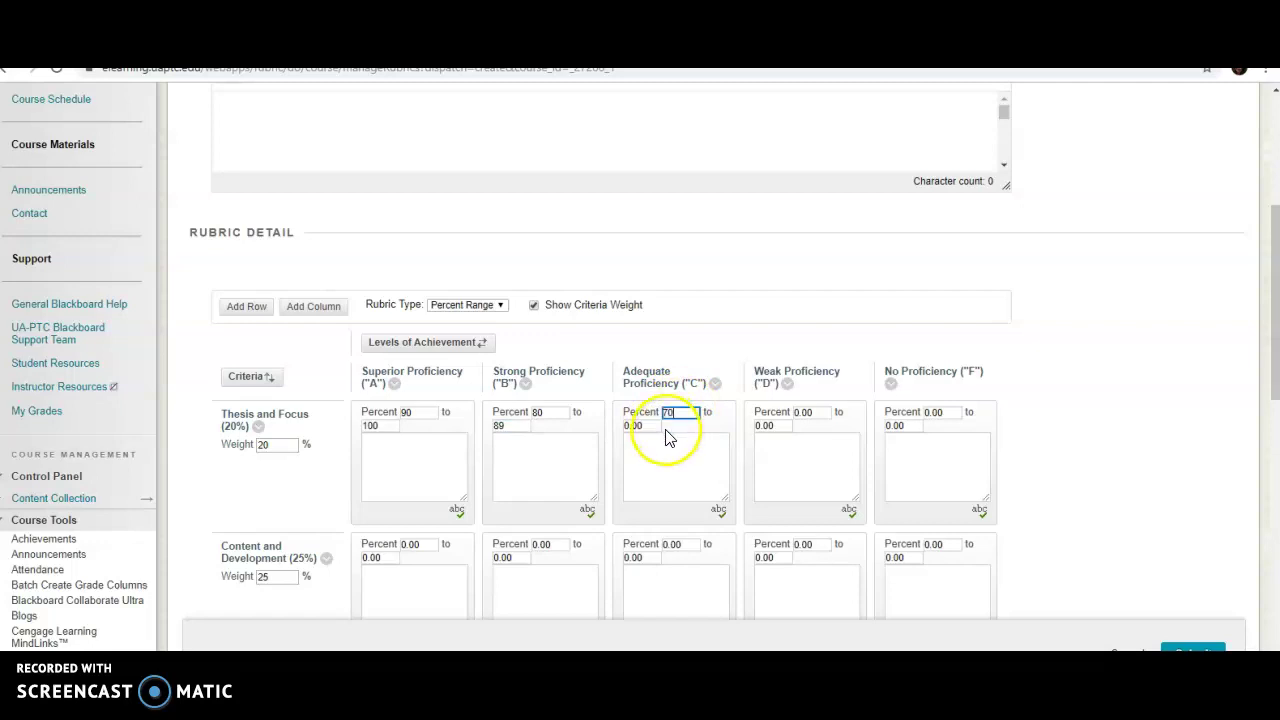
pyautogui.click(644, 425)
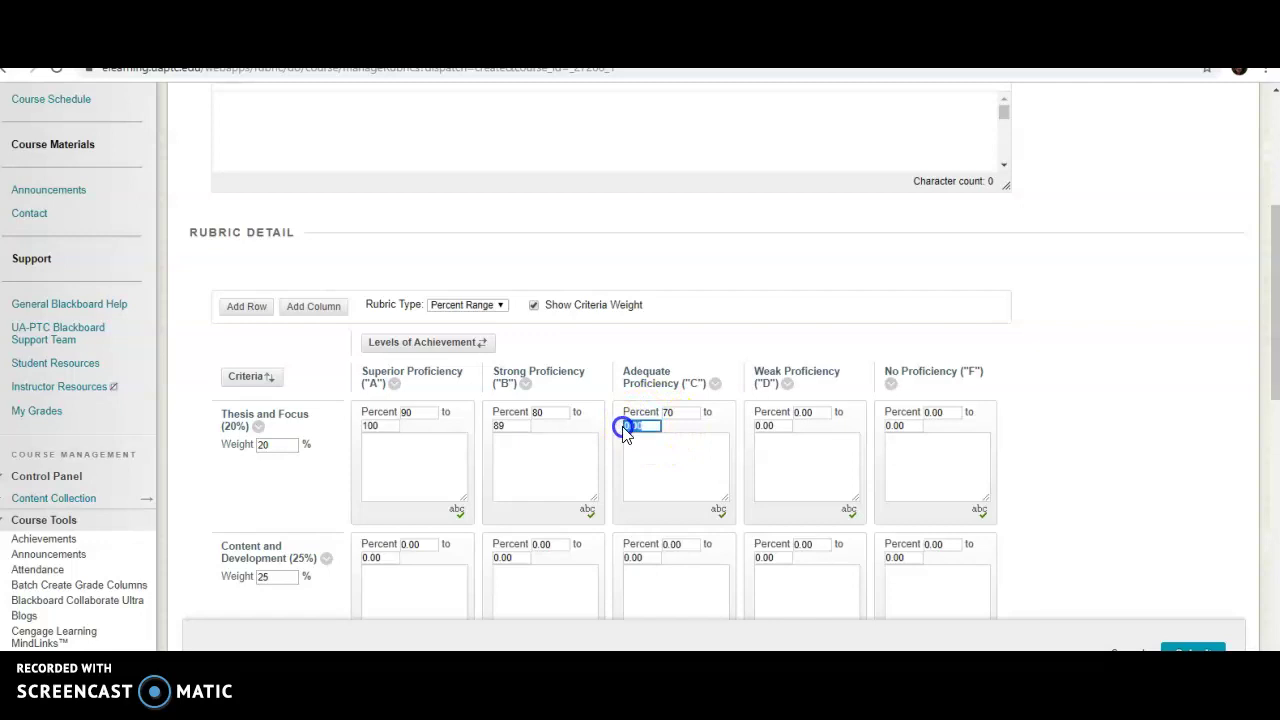
pyautogui.click(220, 582)
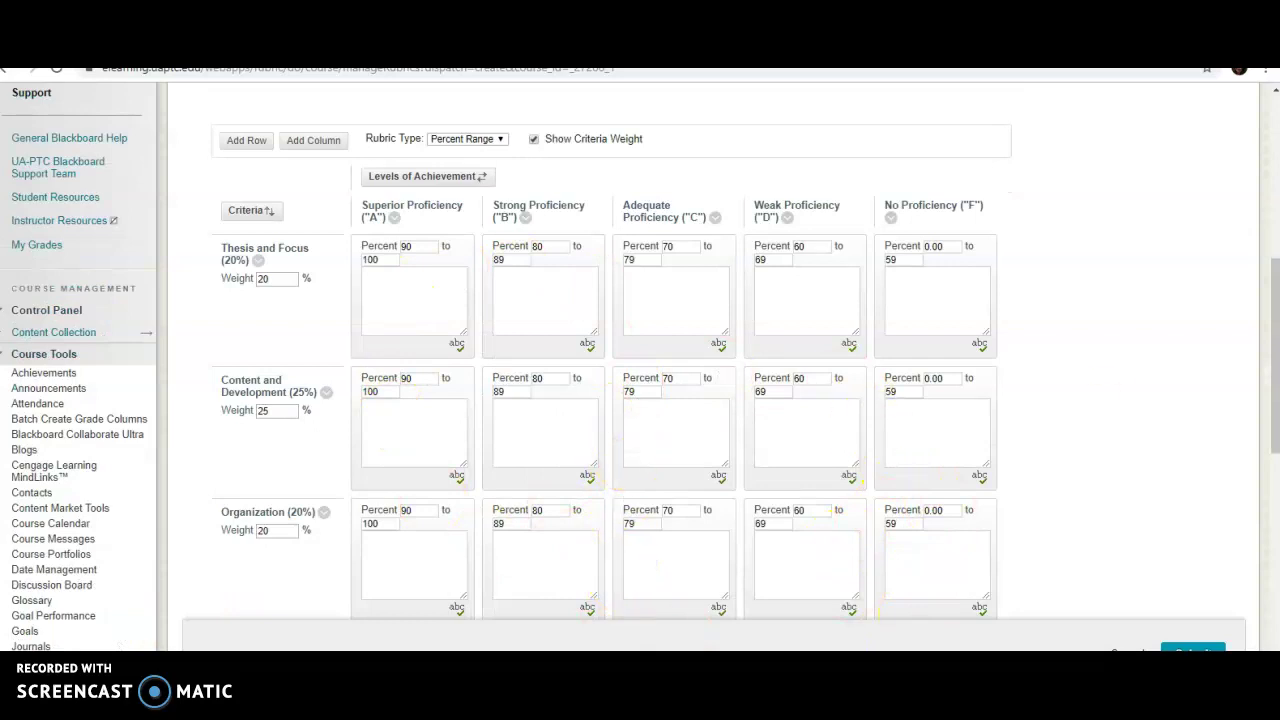
pyautogui.moveTo(1275, 425); pyautogui.dragTo(1231, 372)
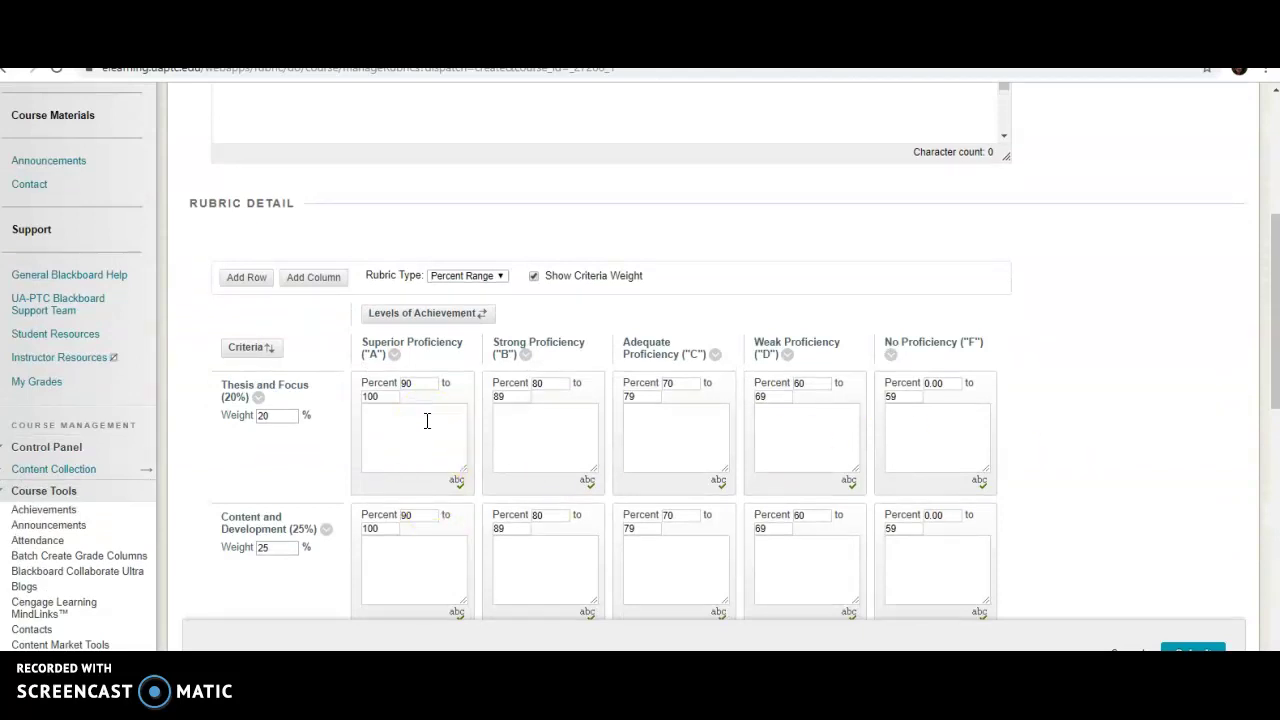
# Bring up the first page of the revised grading criteria in Word, shrink its window and place the Blackboard rubric form beside it.
pyautogui.moveTo(563, 660)
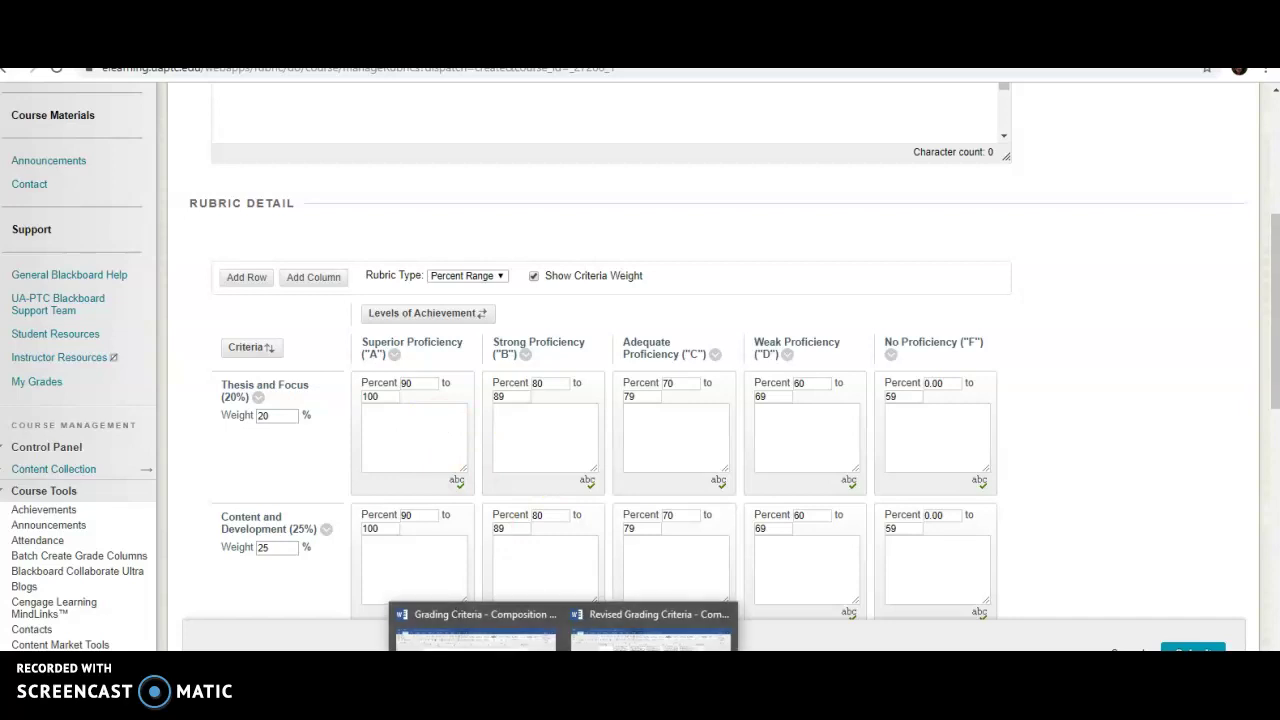
pyautogui.click(650, 630)
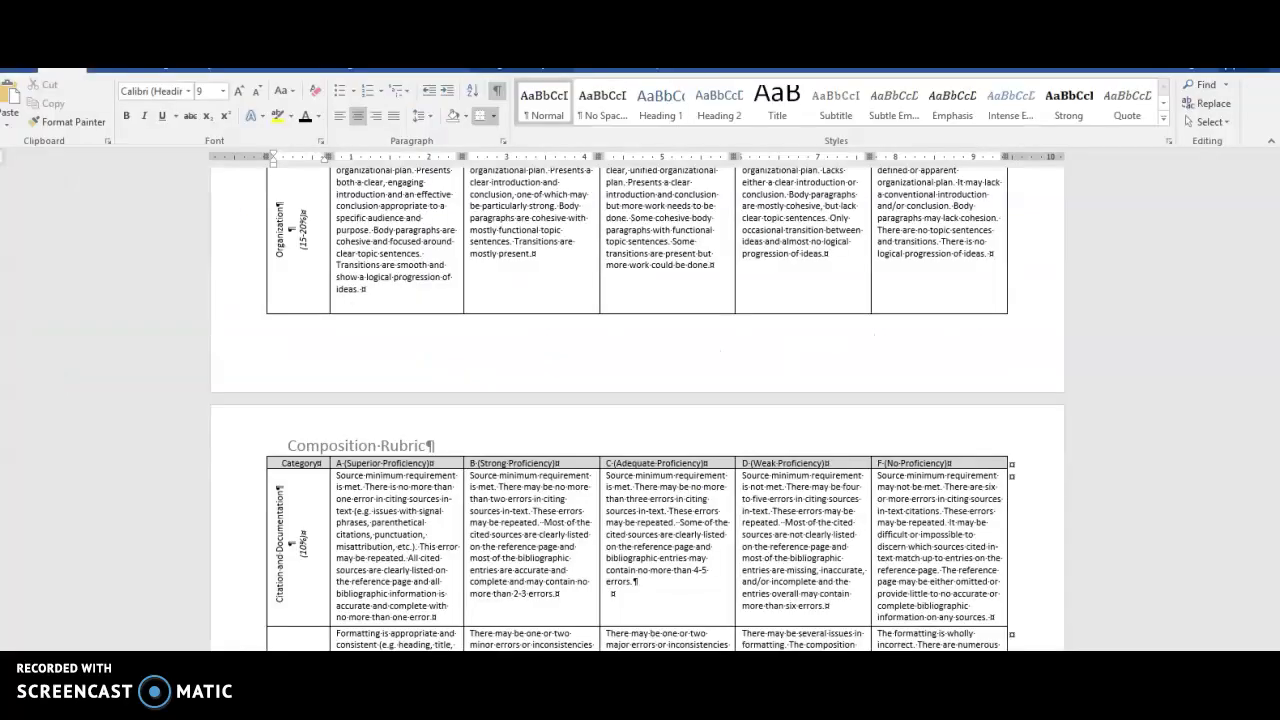
pyautogui.moveTo(1272, 477); pyautogui.dragTo(1275, 284)
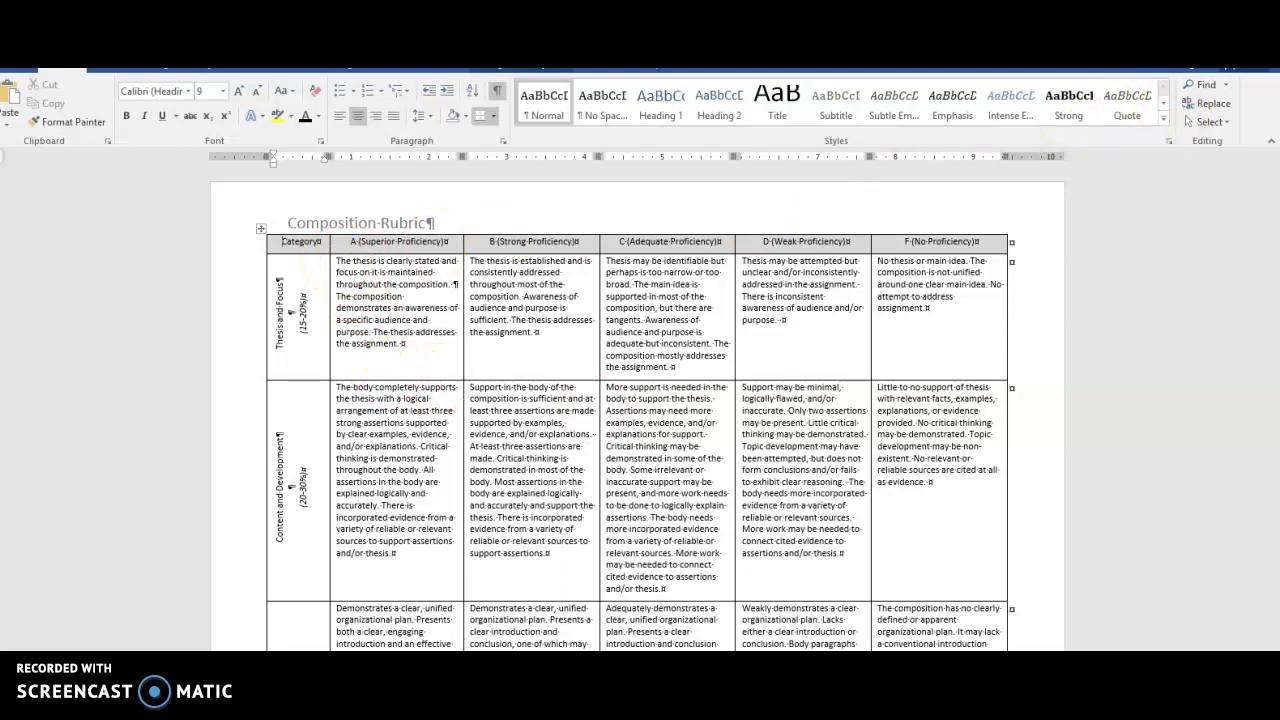
pyautogui.click(1180, 45)
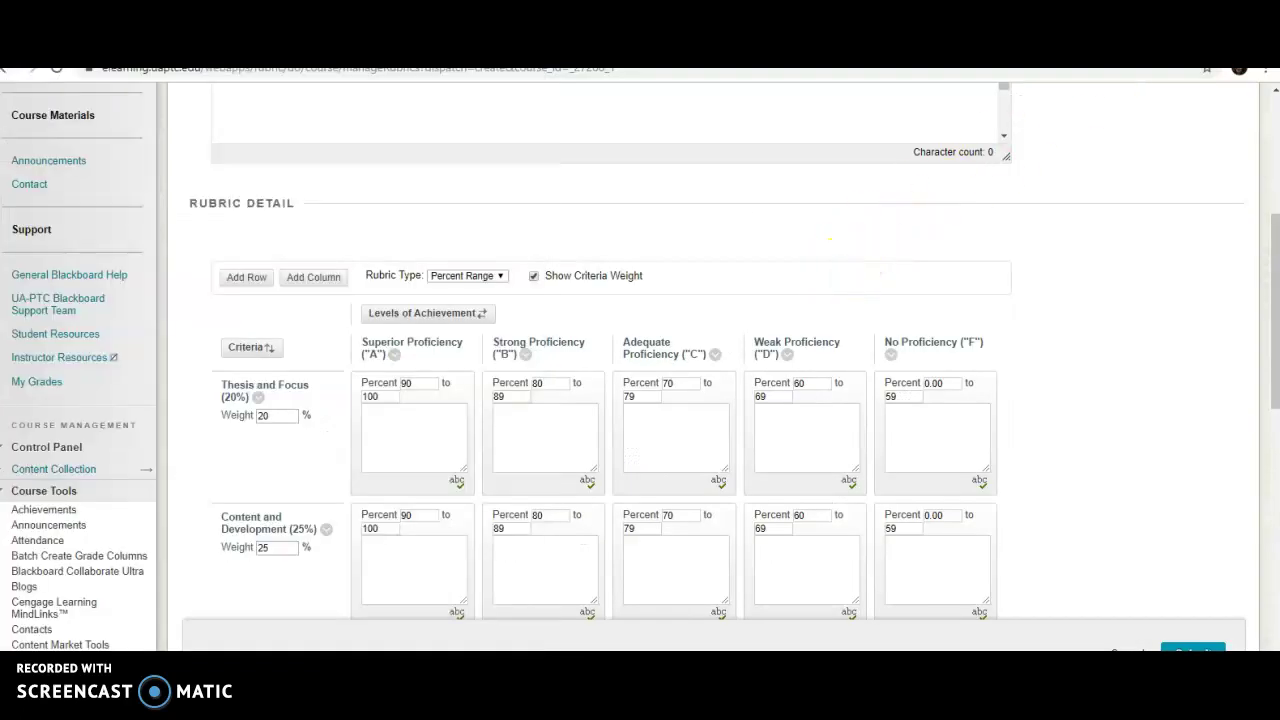
pyautogui.press('super+Right')
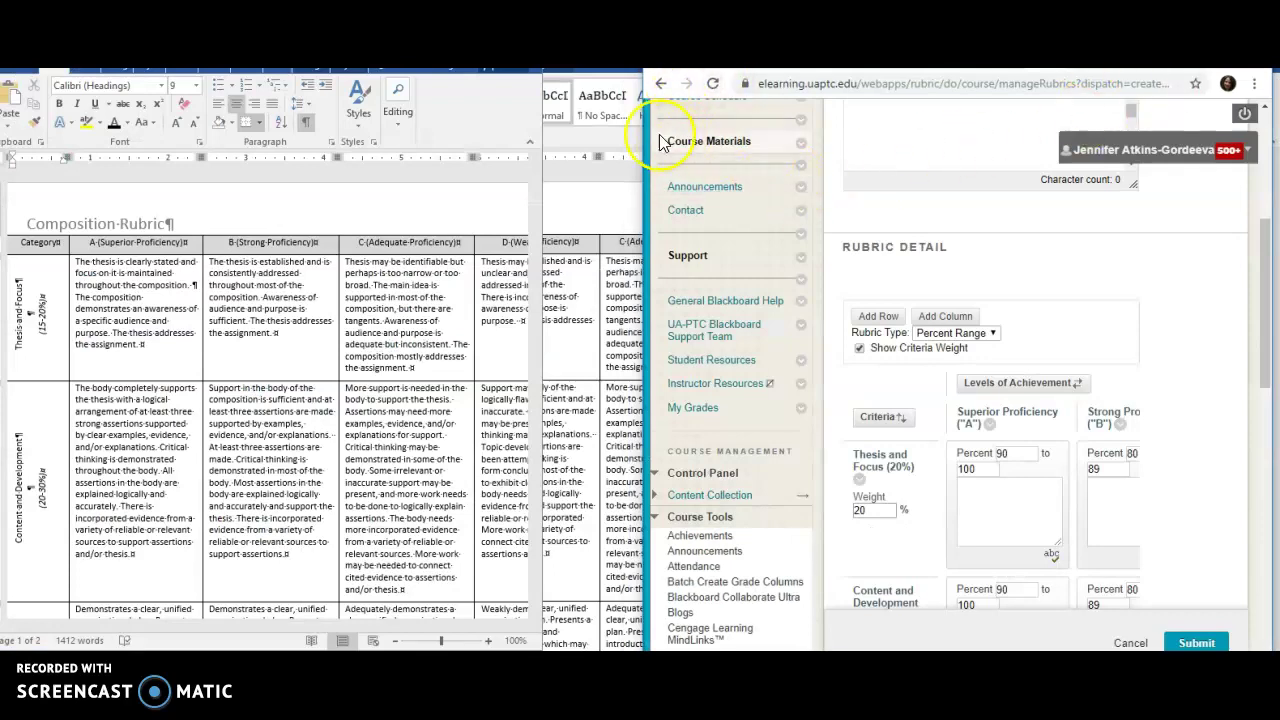
# Bring the other Grading Criteria Word document forward in a reduced window beside Blackboard, and widen the browser window up to its edge.
pyautogui.click(622, 174)
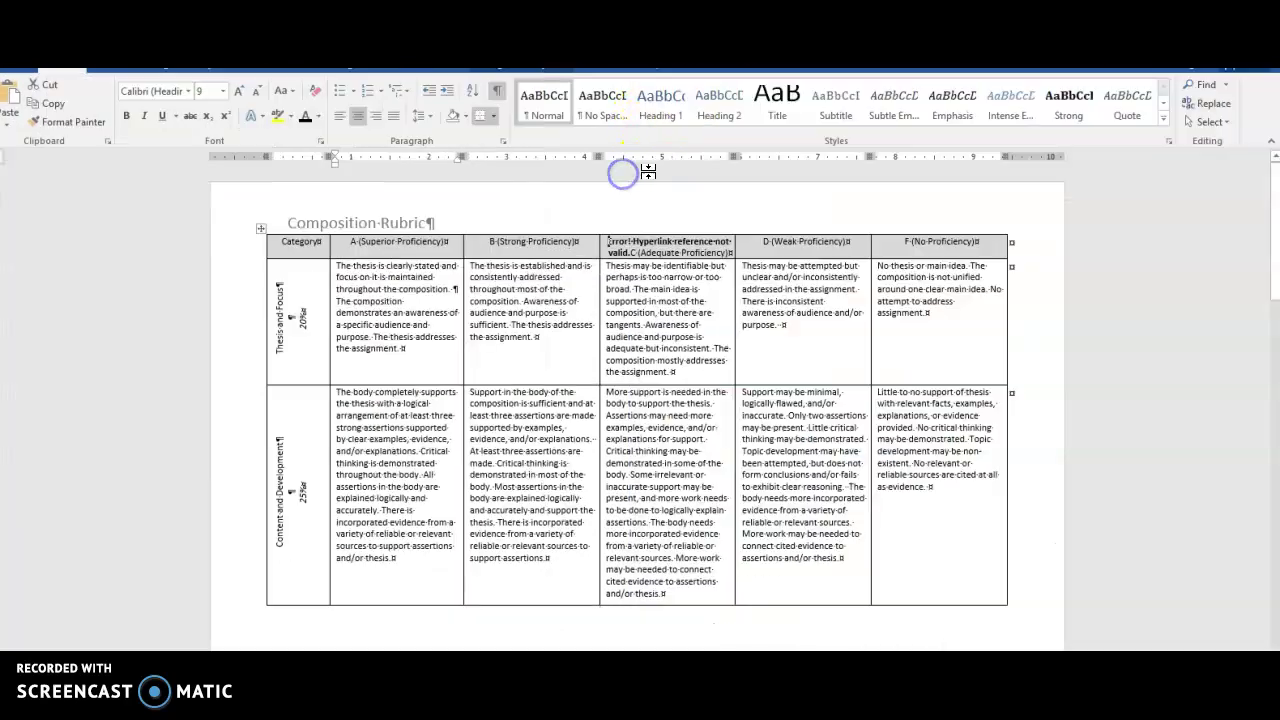
pyautogui.click(1235, 70)
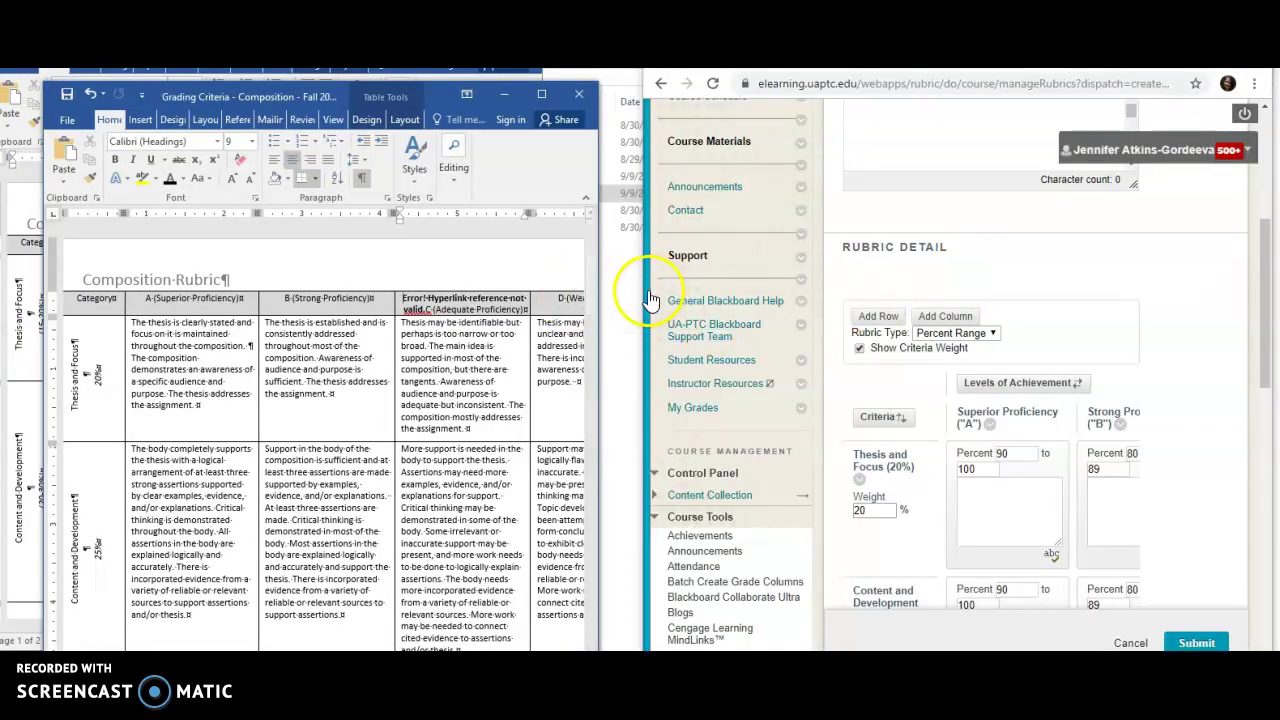
pyautogui.moveTo(640, 274); pyautogui.dragTo(603, 280)
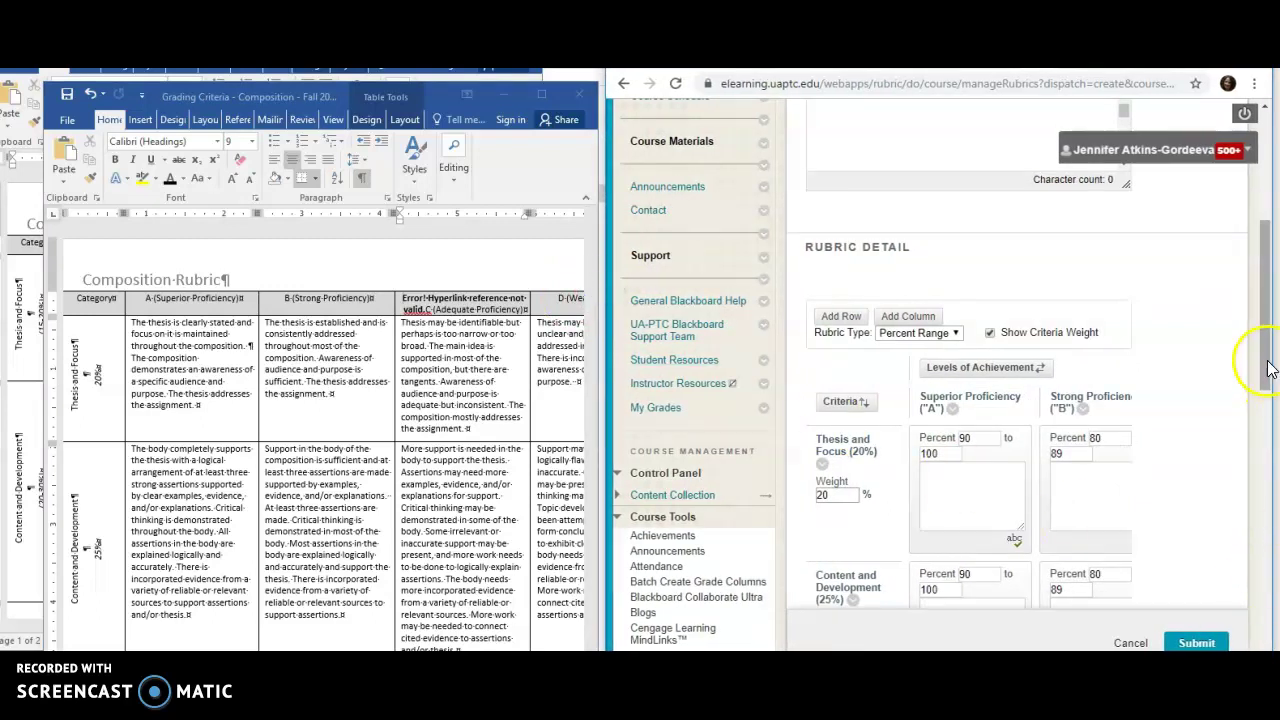
# Copy the Thesis and Focus description for A (Superior Proficiency) from Word into the matching rubric cell in Blackboard.
pyautogui.moveTo(1268, 360); pyautogui.dragTo(1268, 437)
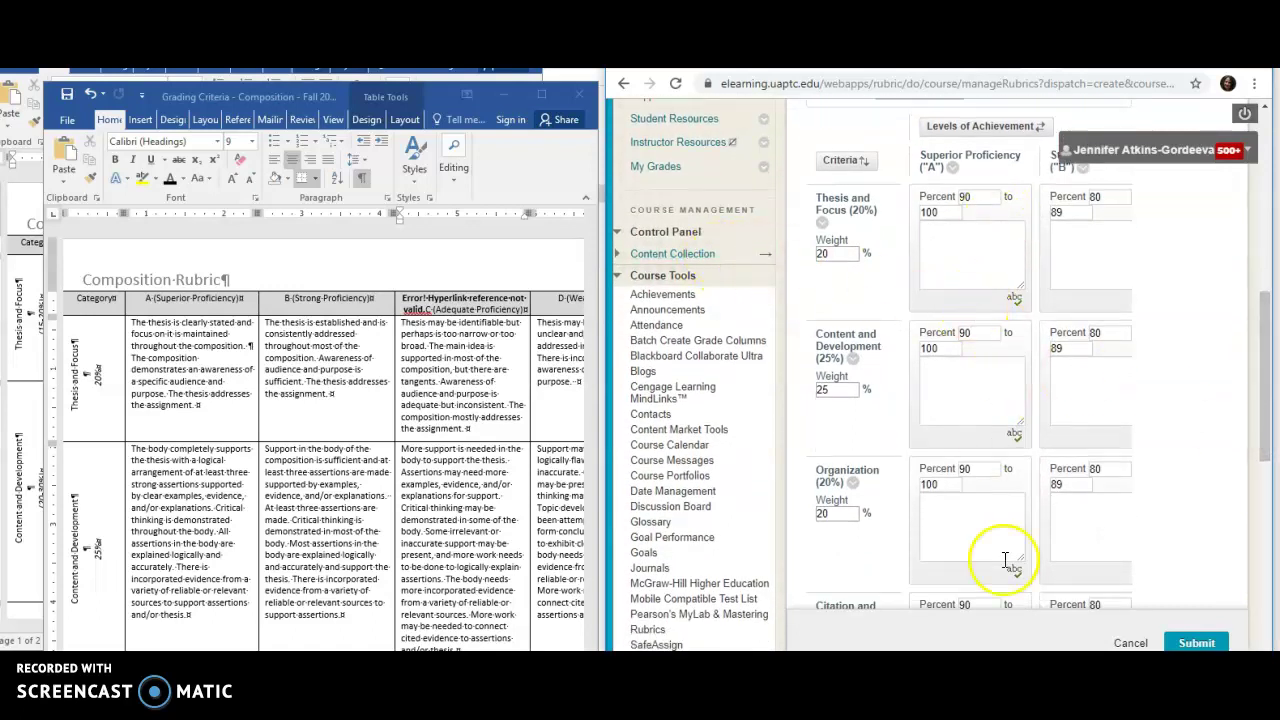
pyautogui.click(204, 414)
pyautogui.moveTo(199, 405); pyautogui.dragTo(131, 322)
pyautogui.hotkey('ctrl', 'c')
pyautogui.click(989, 262)
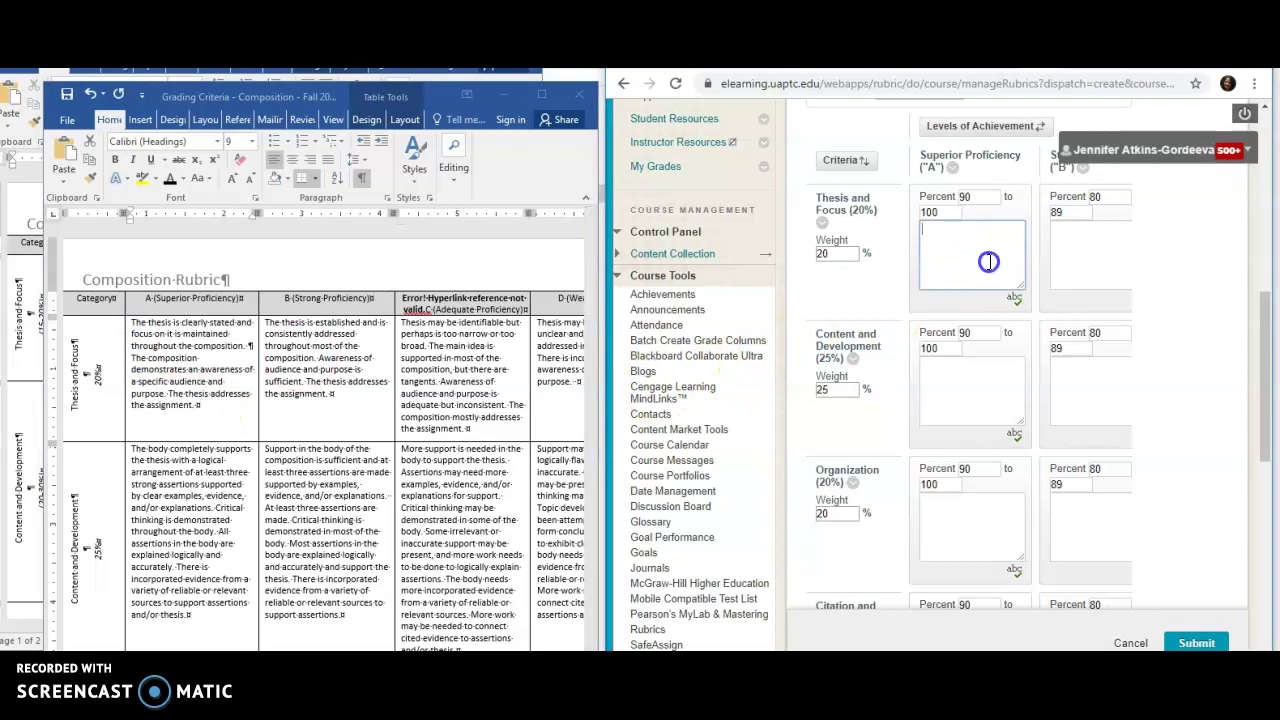
pyautogui.hotkey('ctrl', 'v')
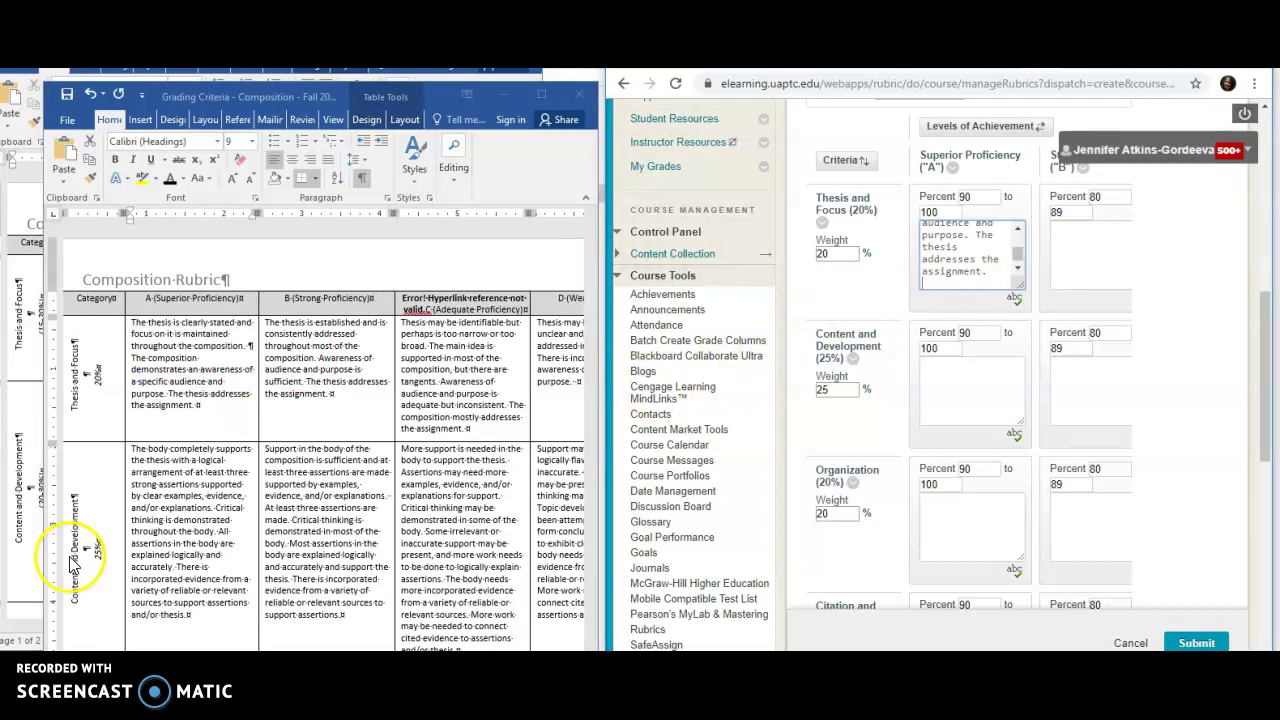
# Copy the Content and Development description for A (Superior Proficiency) from Word into its Superior Proficiency rubric cell.
pyautogui.click(190, 622)
pyautogui.click(182, 615)
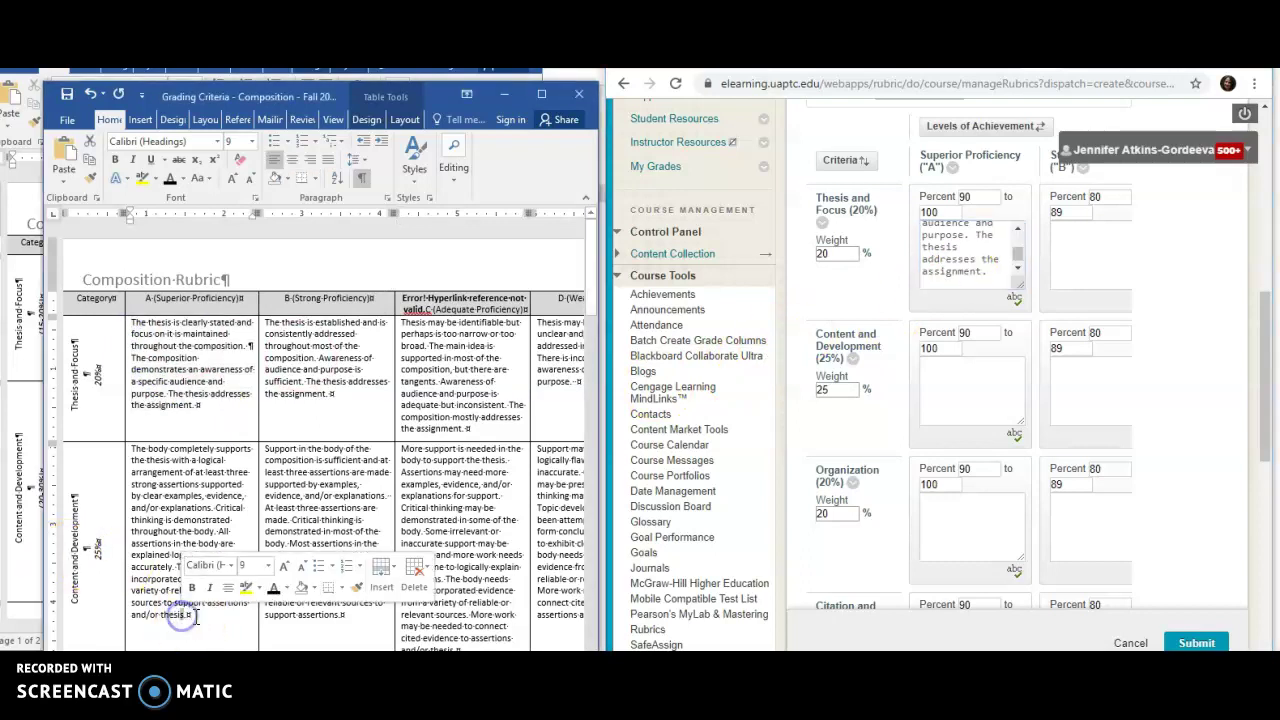
pyautogui.moveTo(182, 615); pyautogui.dragTo(128, 449)
pyautogui.hotkey('ctrl', 'c')
pyautogui.click(944, 382)
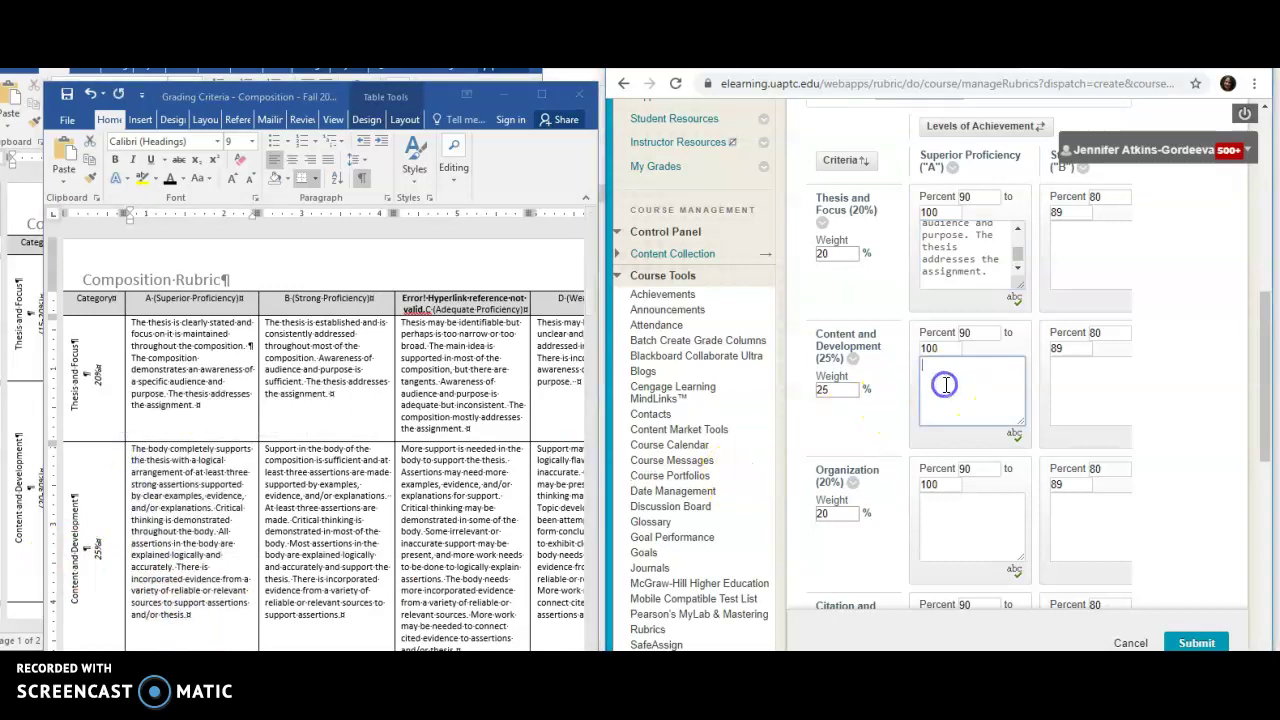
pyautogui.hotkey('ctrl', 'v')
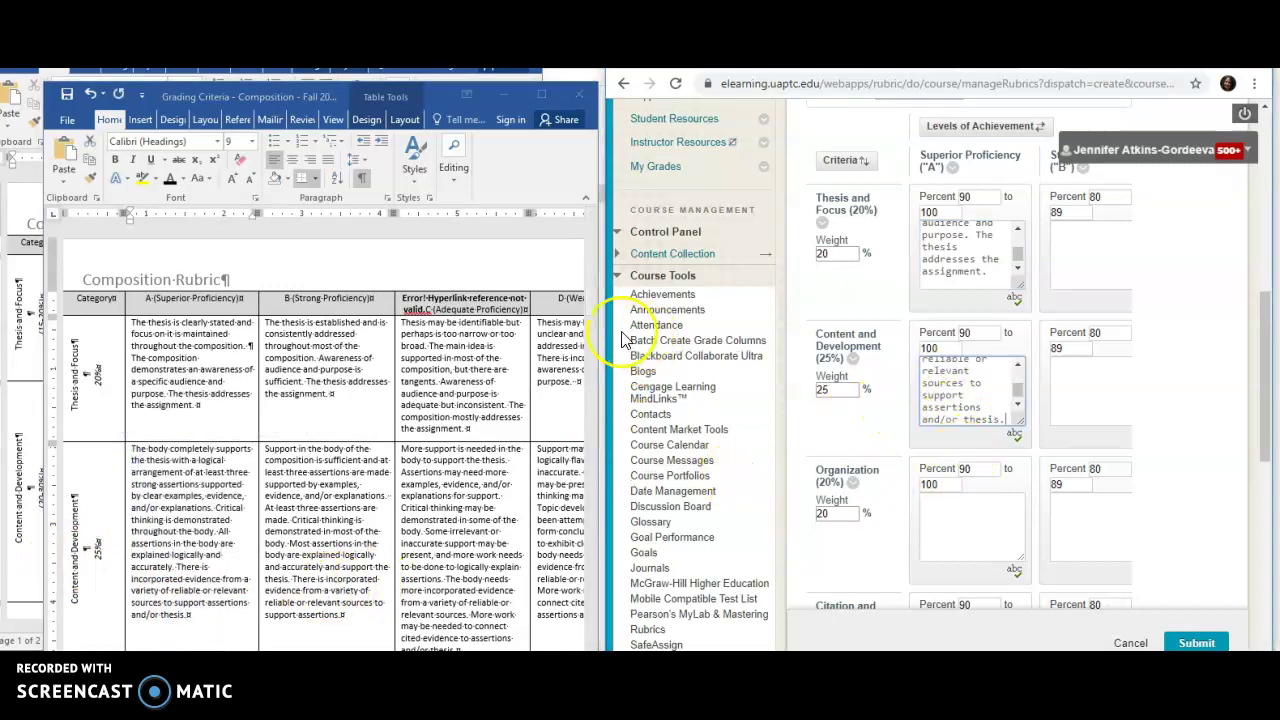
# Copy the Organization description for A (Superior Proficiency) from Word into its rubric cell, and fill the remaining cells with their Word descriptions likewise.
pyautogui.click(498, 285)
pyautogui.moveTo(591, 278); pyautogui.dragTo(594, 378)
pyautogui.moveTo(172, 502); pyautogui.dragTo(131, 376)
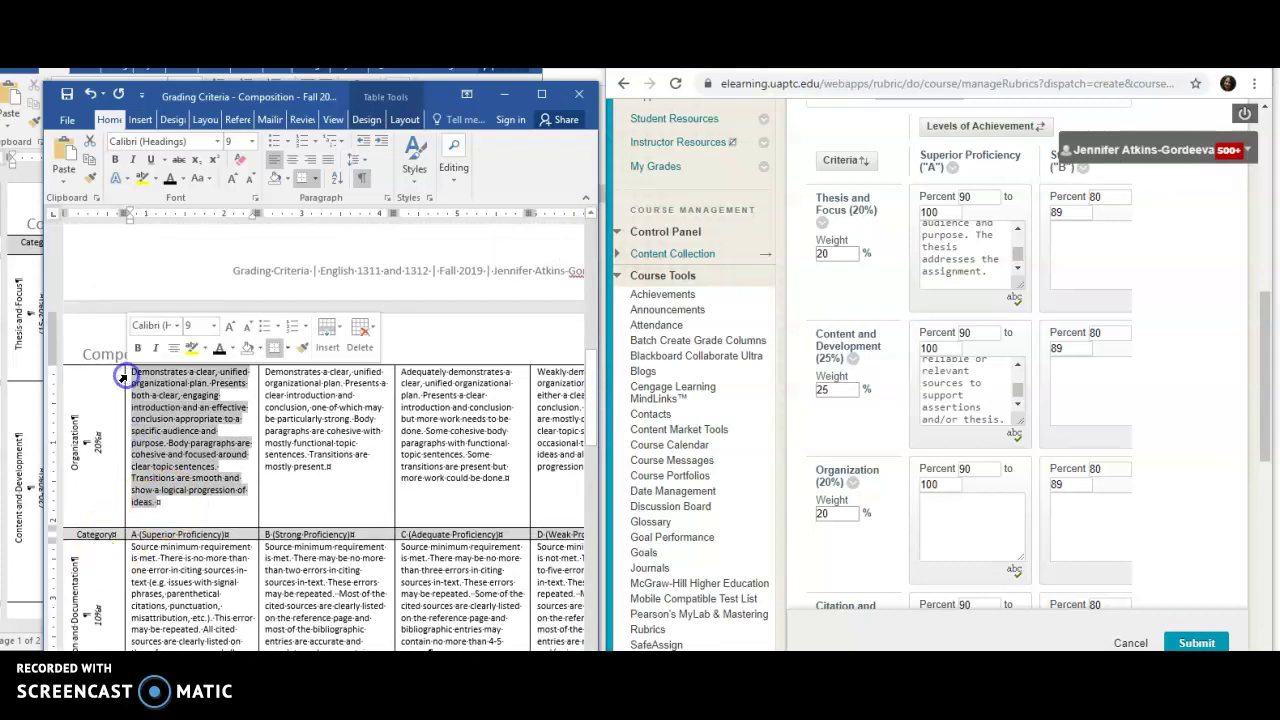
pyautogui.click(971, 530)
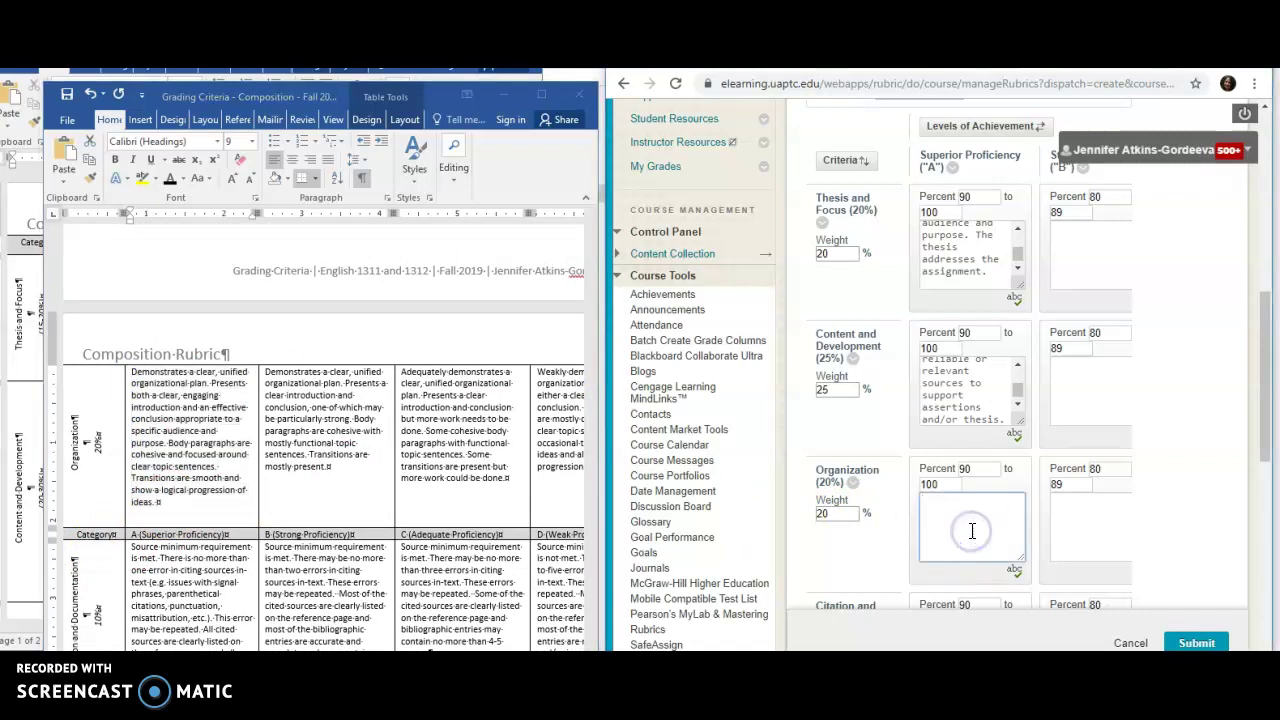
pyautogui.hotkey('ctrl', 'v')
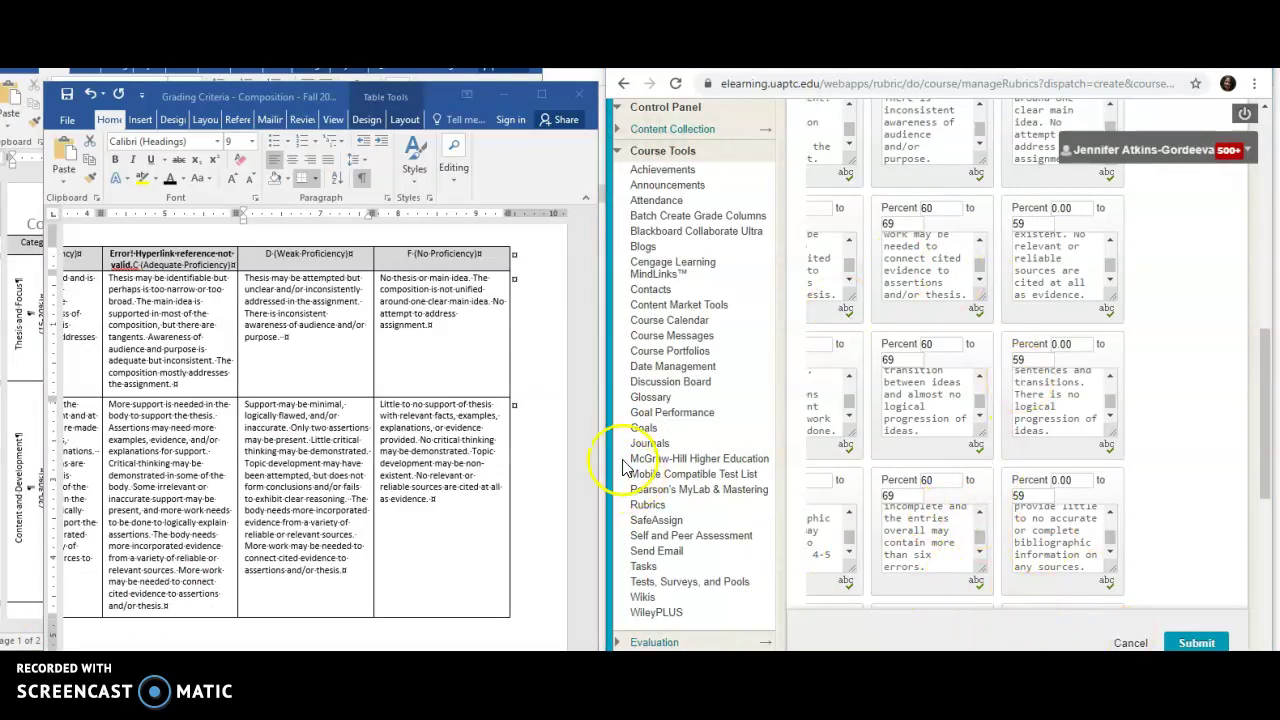
# Put the Word document away and enlarge the Blackboard rubric form to full screen.
pyautogui.click(505, 99)
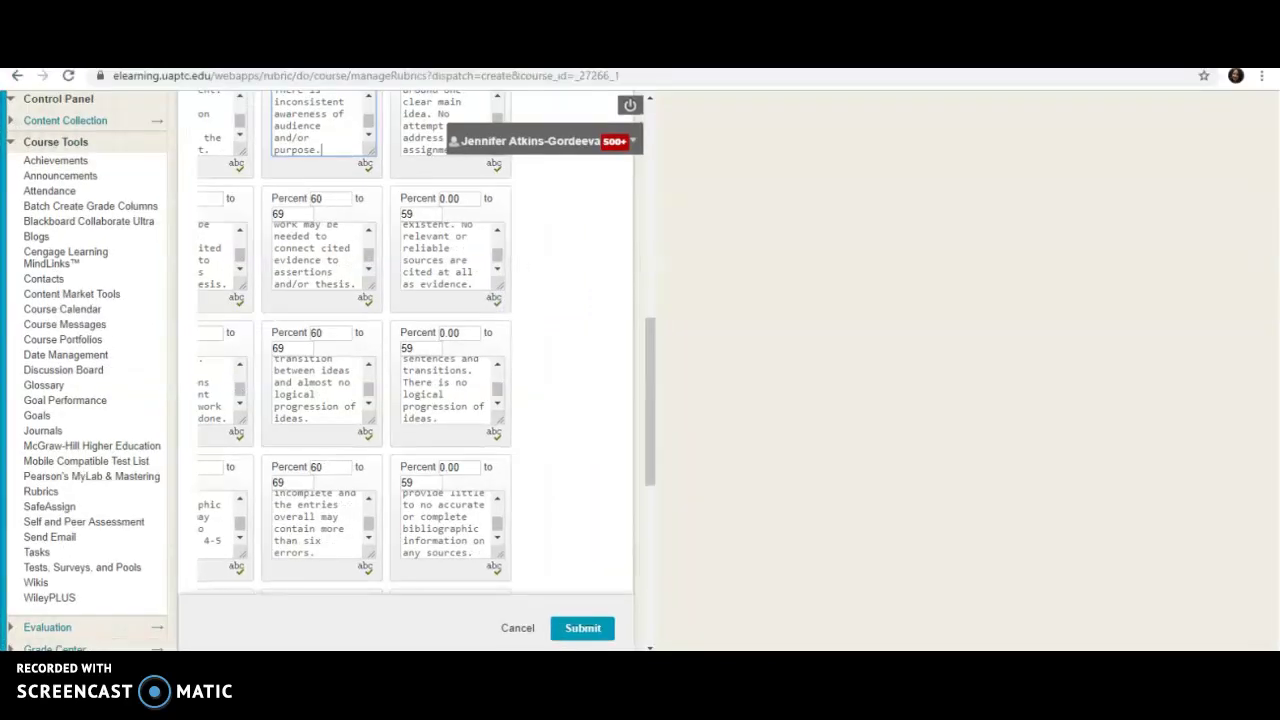
pyautogui.click(1222, 70)
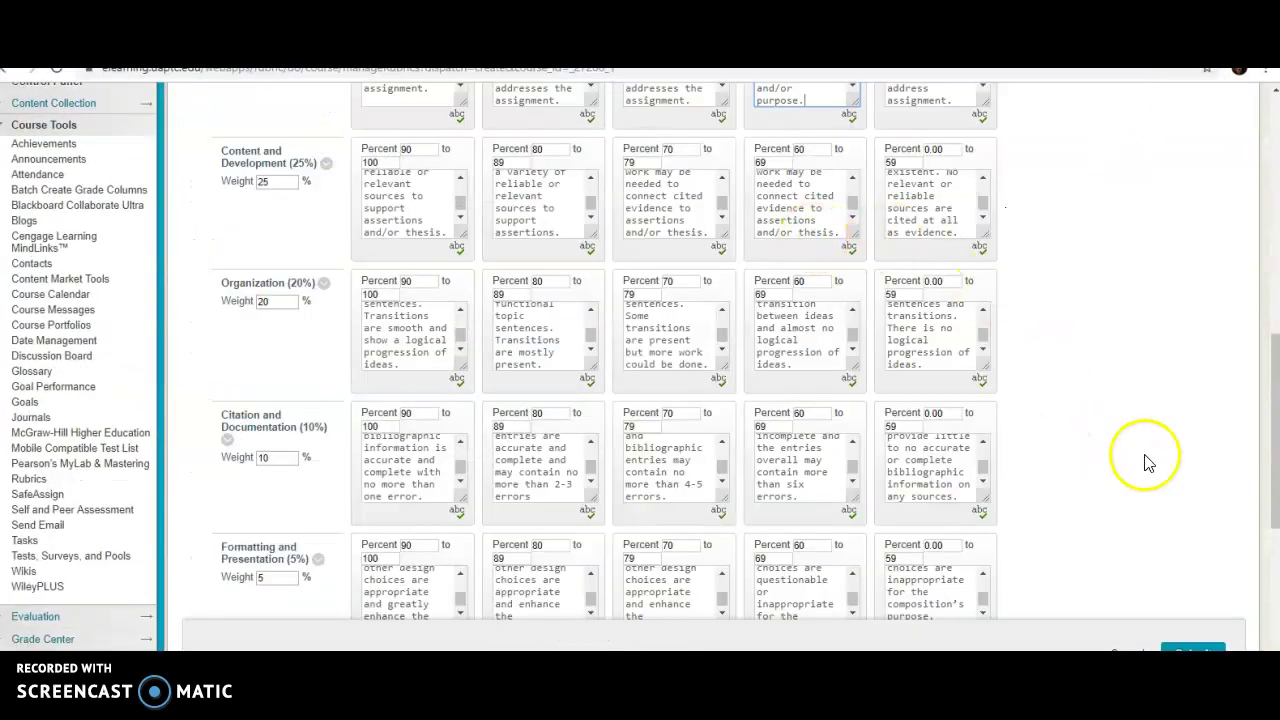
pyautogui.moveTo(1271, 508); pyautogui.dragTo(1267, 380)
# Submit the completed rubric and locate the Project 3 Polished (Final) Draft entry in the Rubrics list.
pyautogui.scroll(-8, 640, 366)
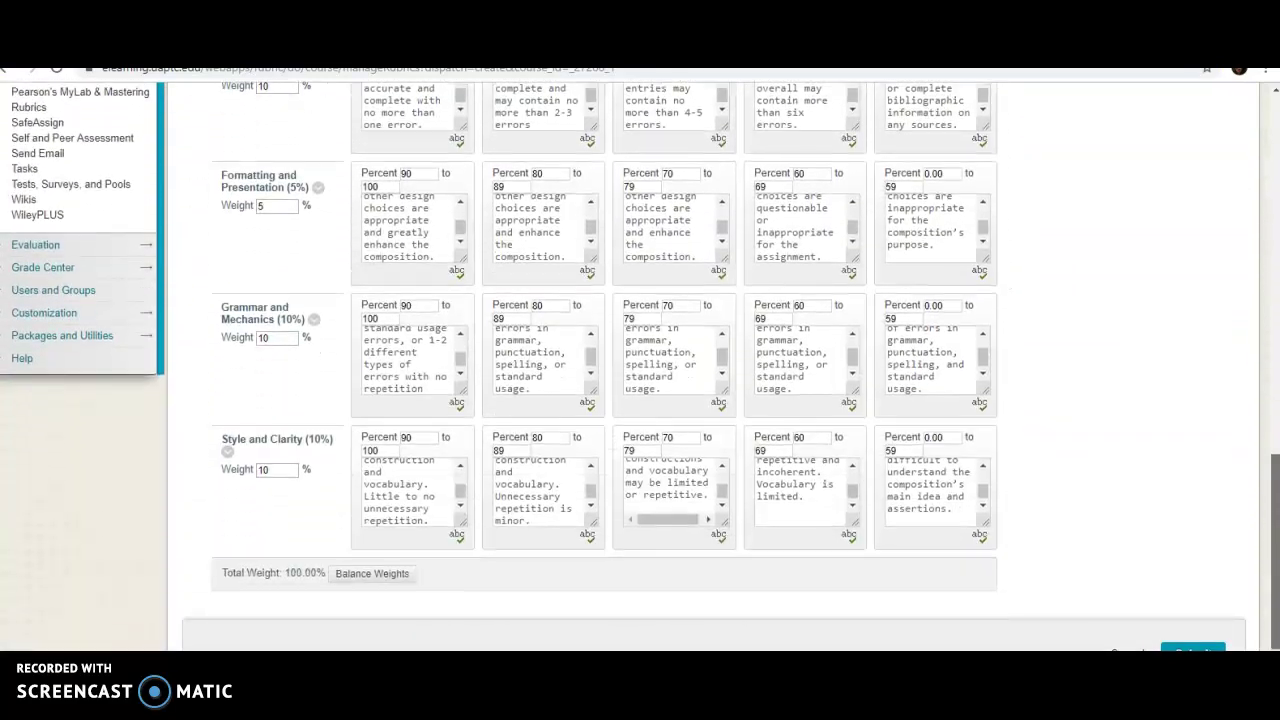
pyautogui.scroll(-1, 640, 366)
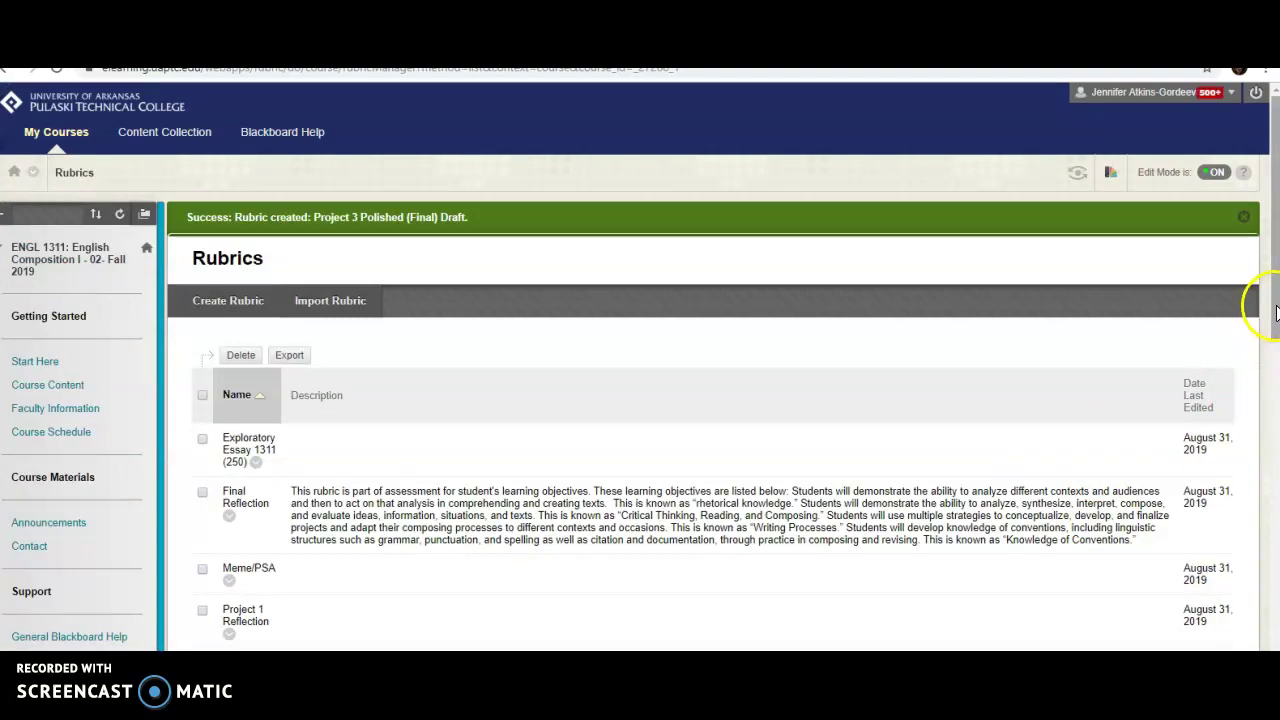
pyautogui.moveTo(1274, 300); pyautogui.dragTo(1272, 487)
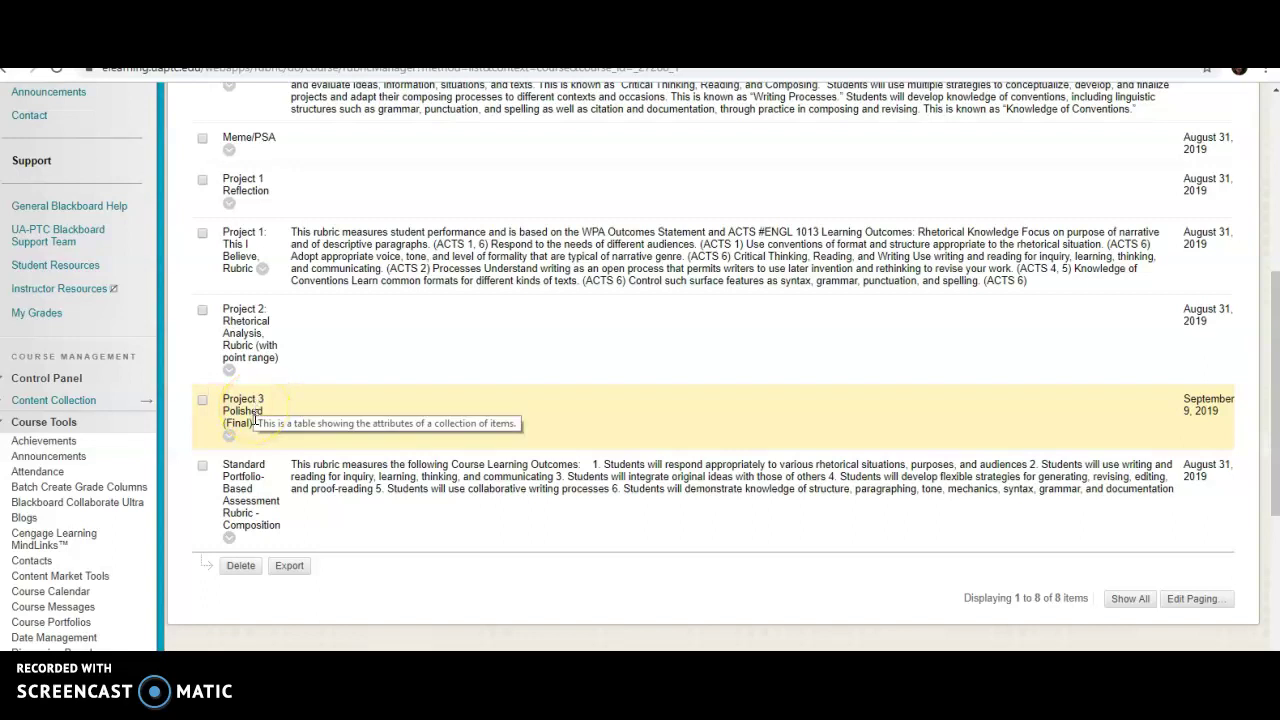
# Open the Project 3 Polished (Final) Draft rubric and review its criteria, percent ranges and descriptions from beginning to end.
pyautogui.click(229, 435)
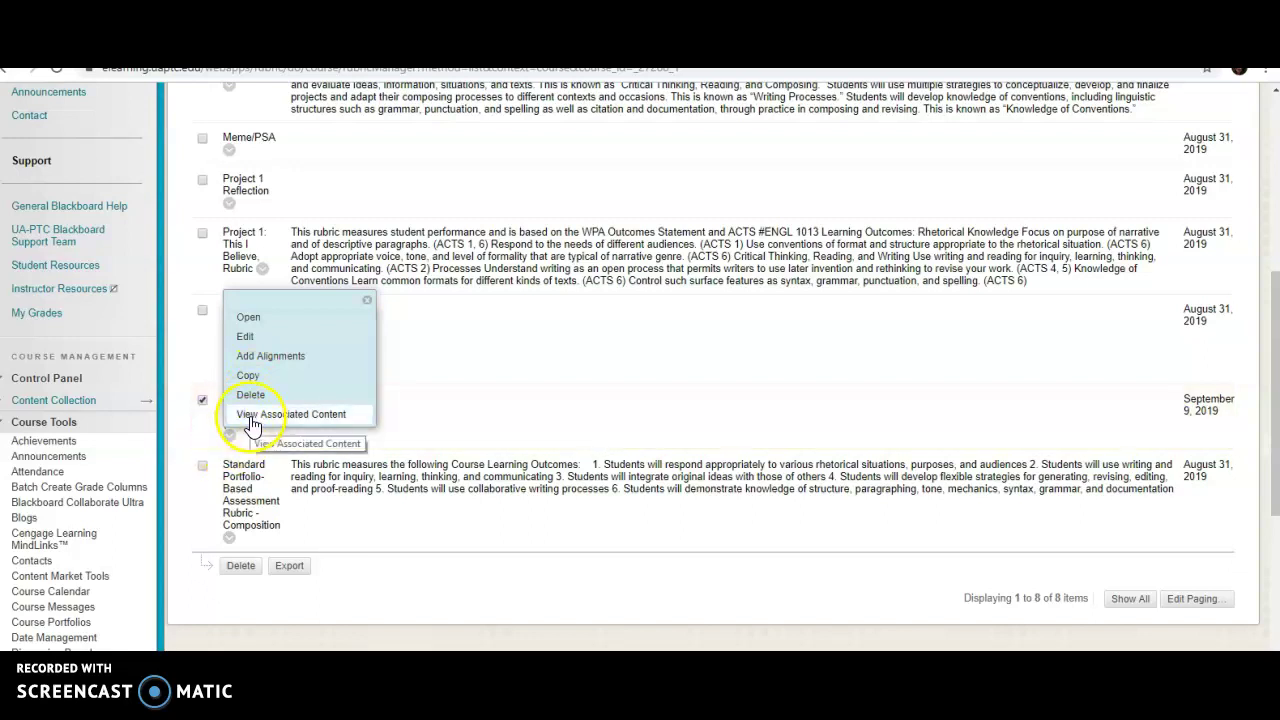
pyautogui.click(256, 319)
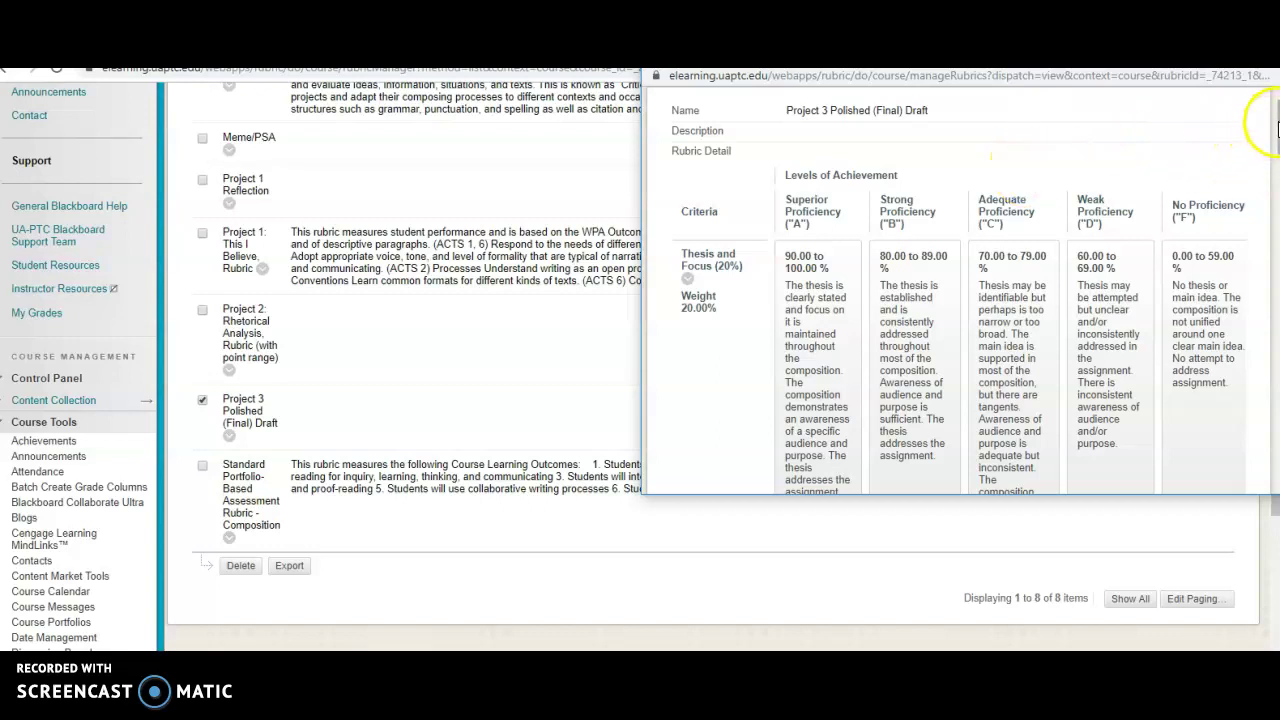
pyautogui.moveTo(1275, 120)
pyautogui.mouseDown()
pyautogui.moveTo(1276, 445)
pyautogui.moveTo(1276, 120)
pyautogui.mouseUp()
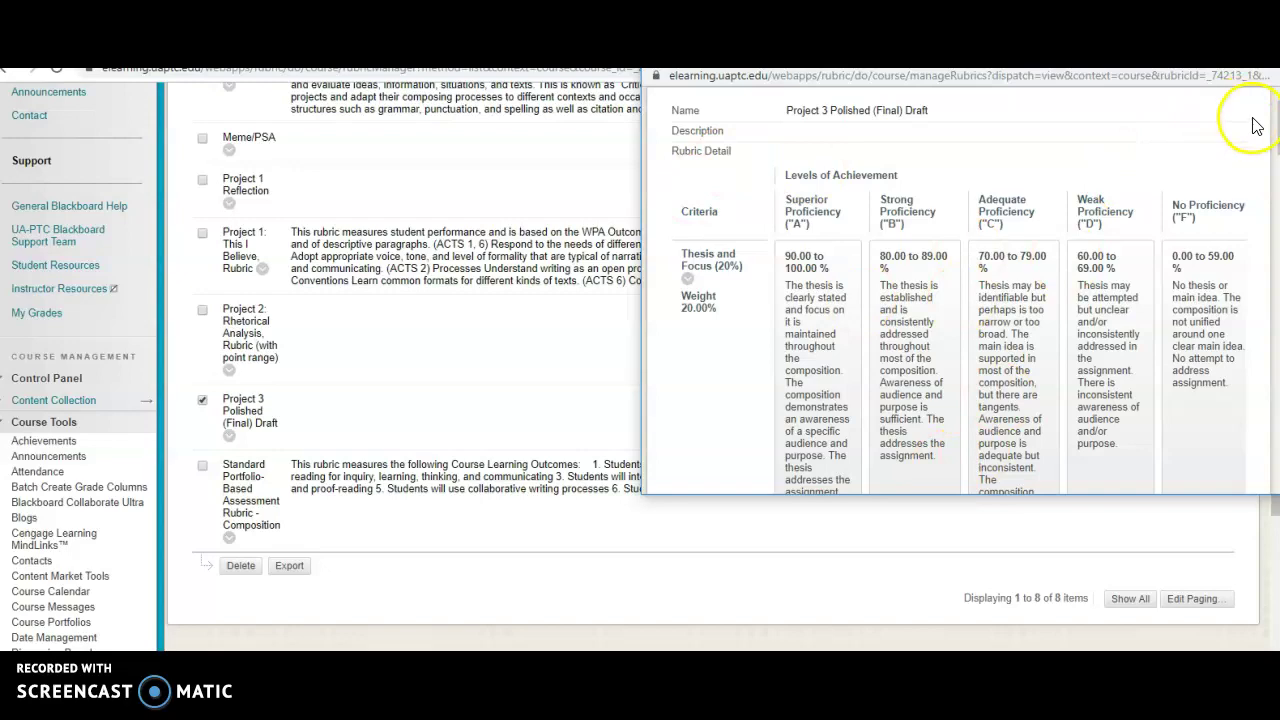
pyautogui.moveTo(1275, 125); pyautogui.dragTo(1260, 476)
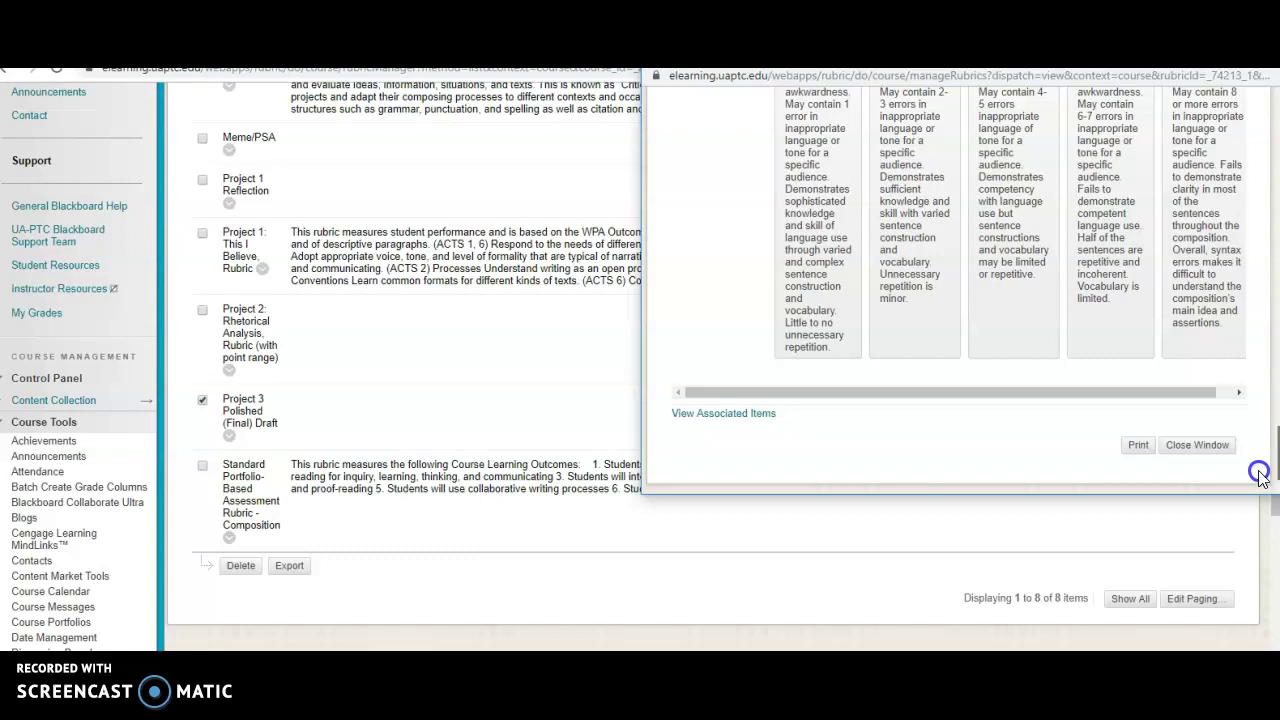
pyautogui.moveTo(1260, 476); pyautogui.dragTo(1266, 150)
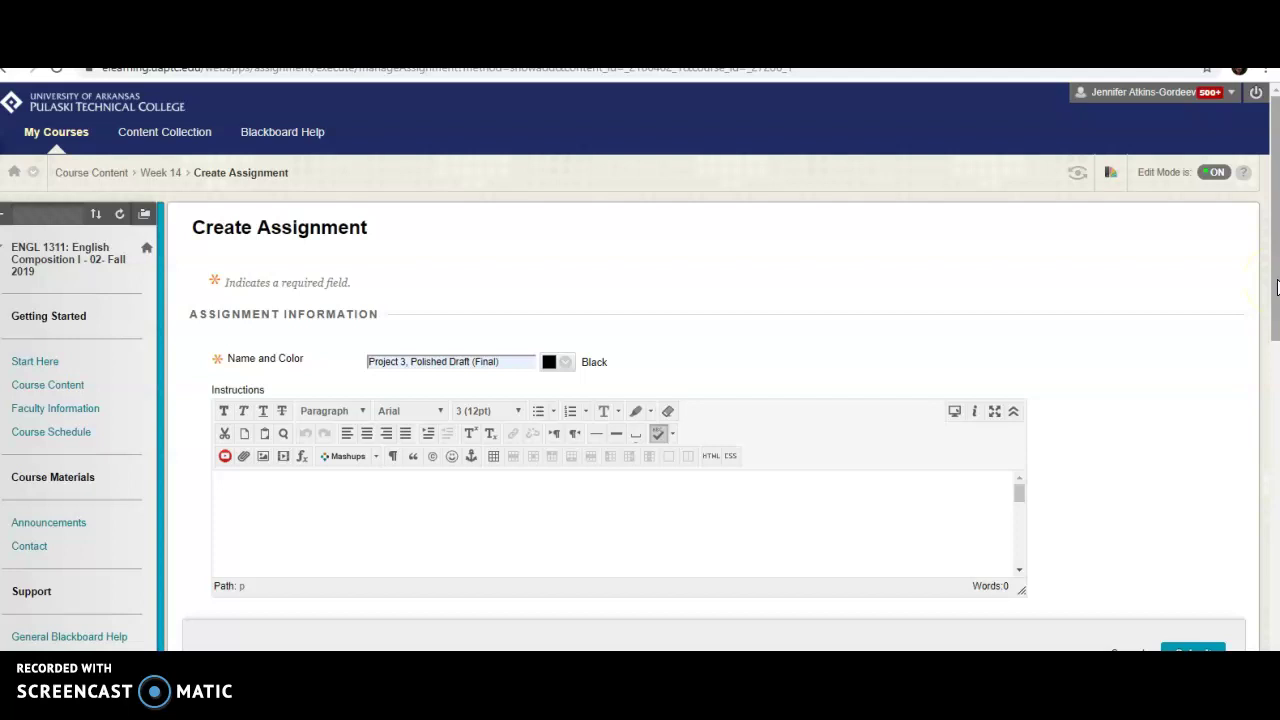
# Set the due date of the new Project 3, Polished Draft (Final) assignment to 12/02/2019.
pyautogui.moveTo(1277, 287); pyautogui.dragTo(1275, 297)
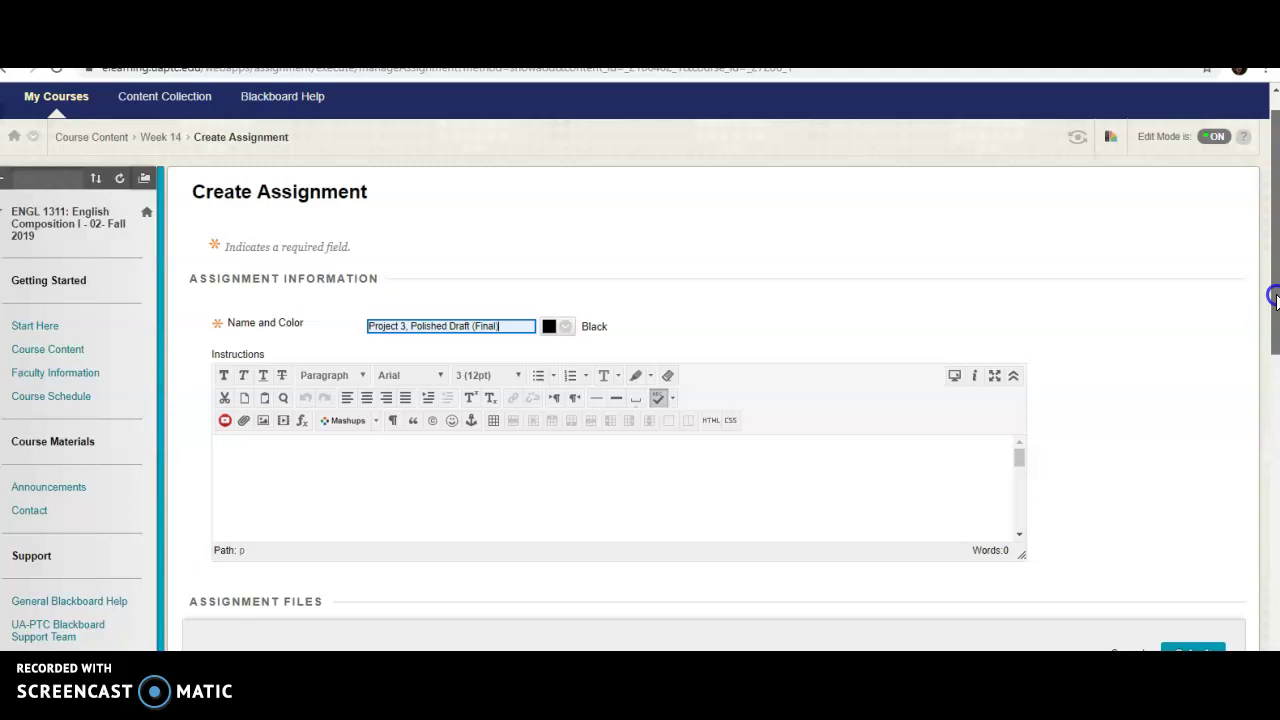
pyautogui.moveTo(1275, 297); pyautogui.dragTo(1275, 367)
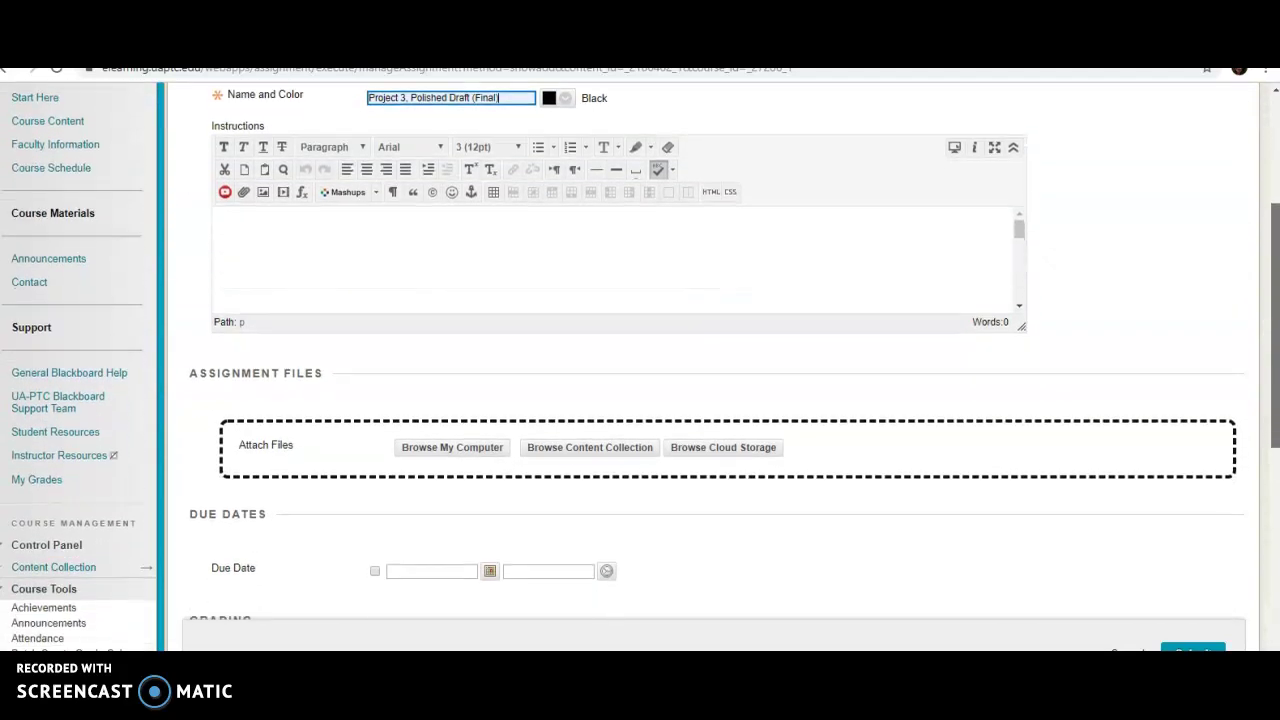
pyautogui.scroll(-2, 1258, 421)
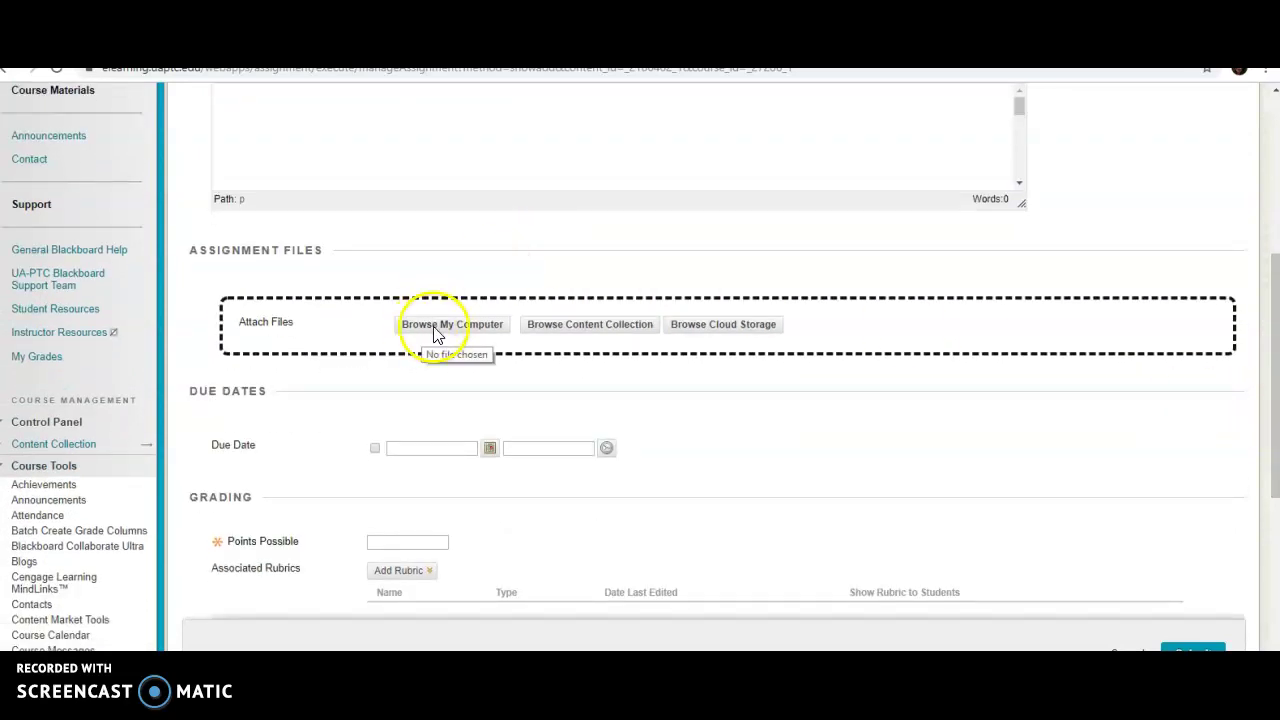
pyautogui.click(490, 448)
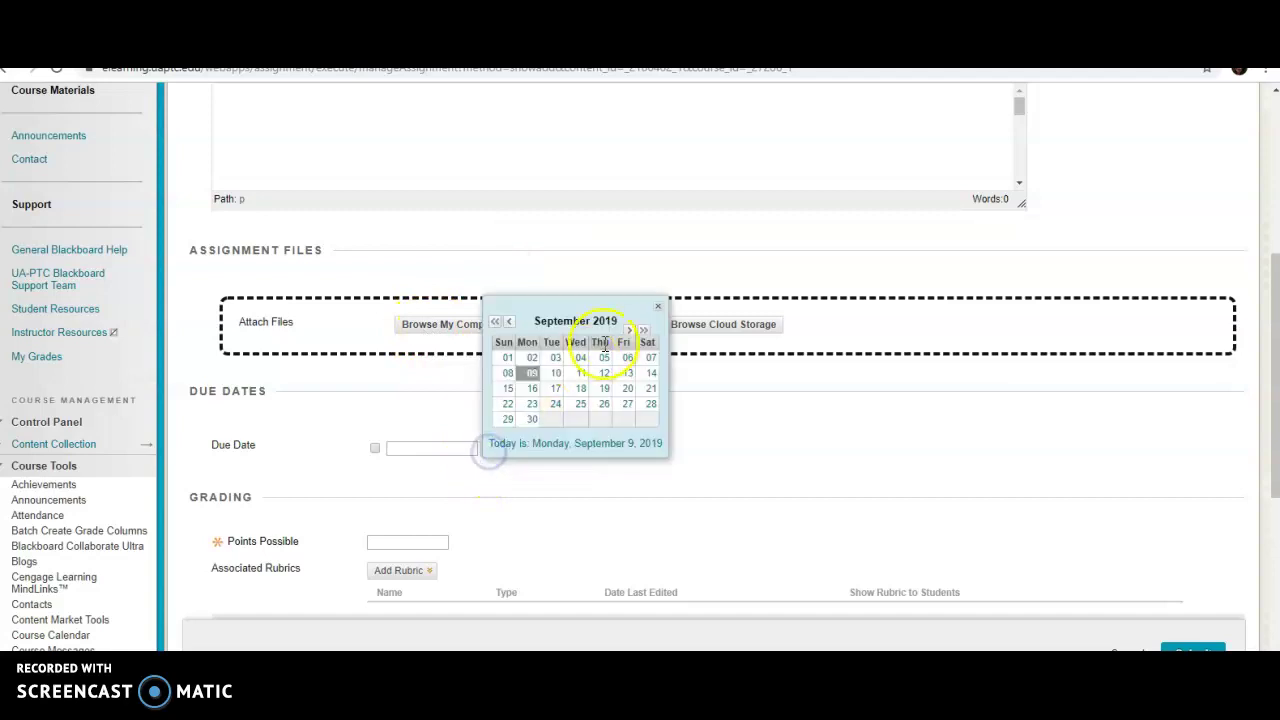
pyautogui.click(631, 331)
pyautogui.click(631, 331)
pyautogui.click(631, 331)
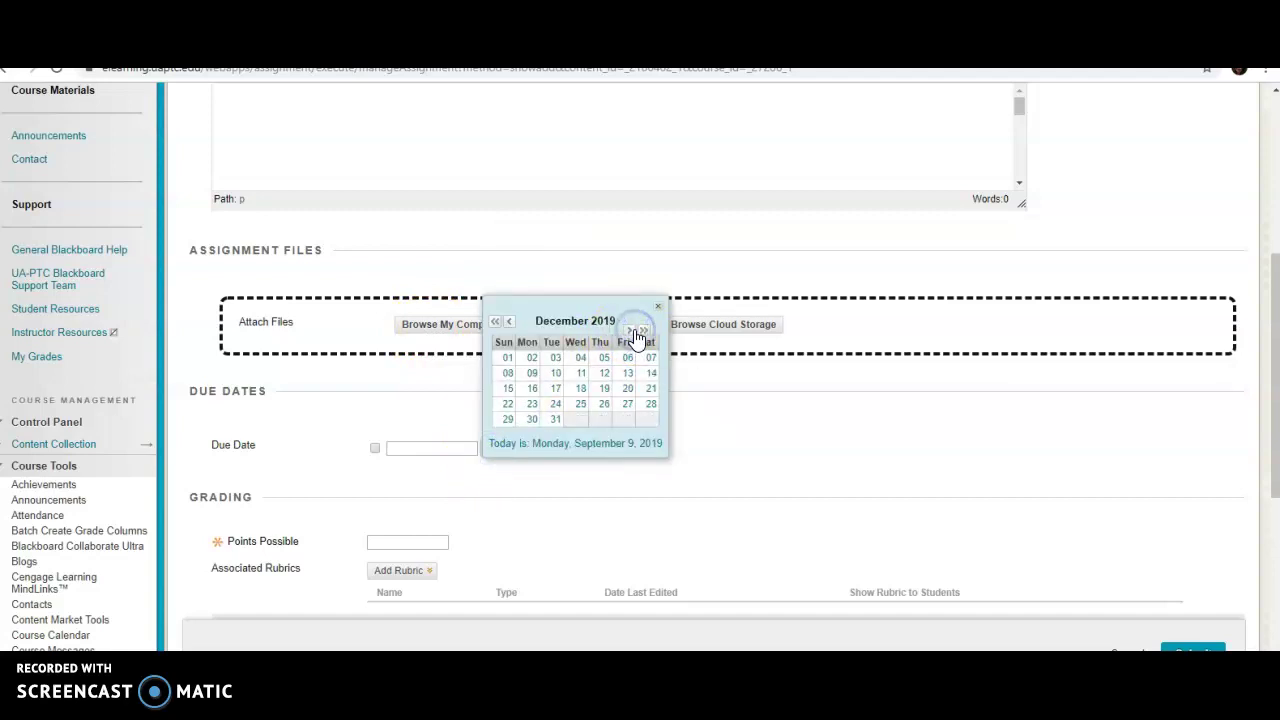
pyautogui.click(532, 357)
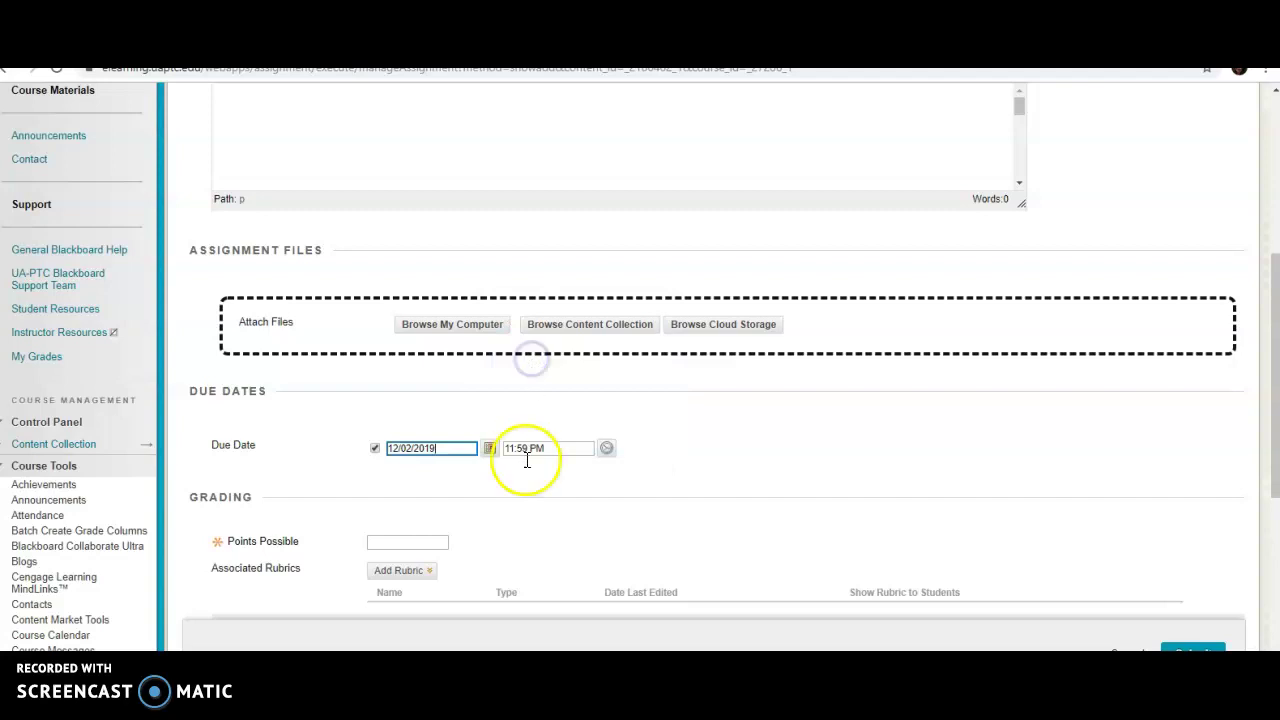
# Set the assignment's points possible to 250.
pyautogui.click(391, 541)
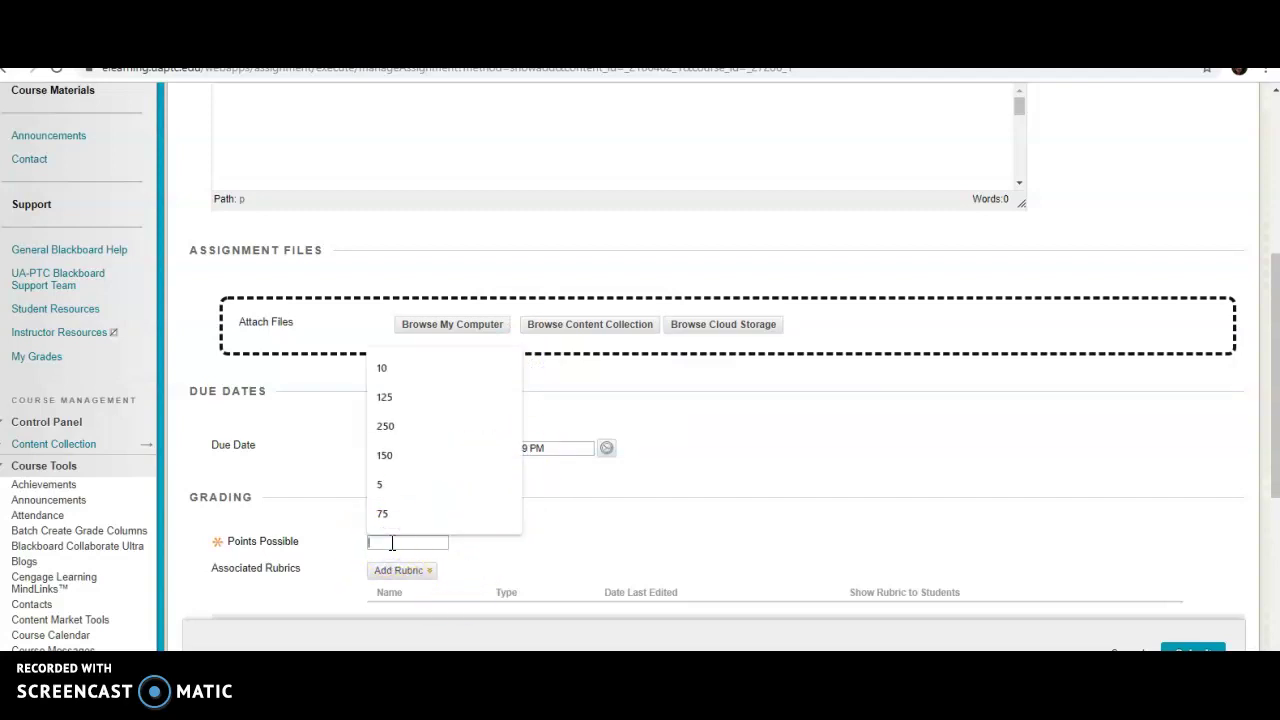
pyautogui.write('250')
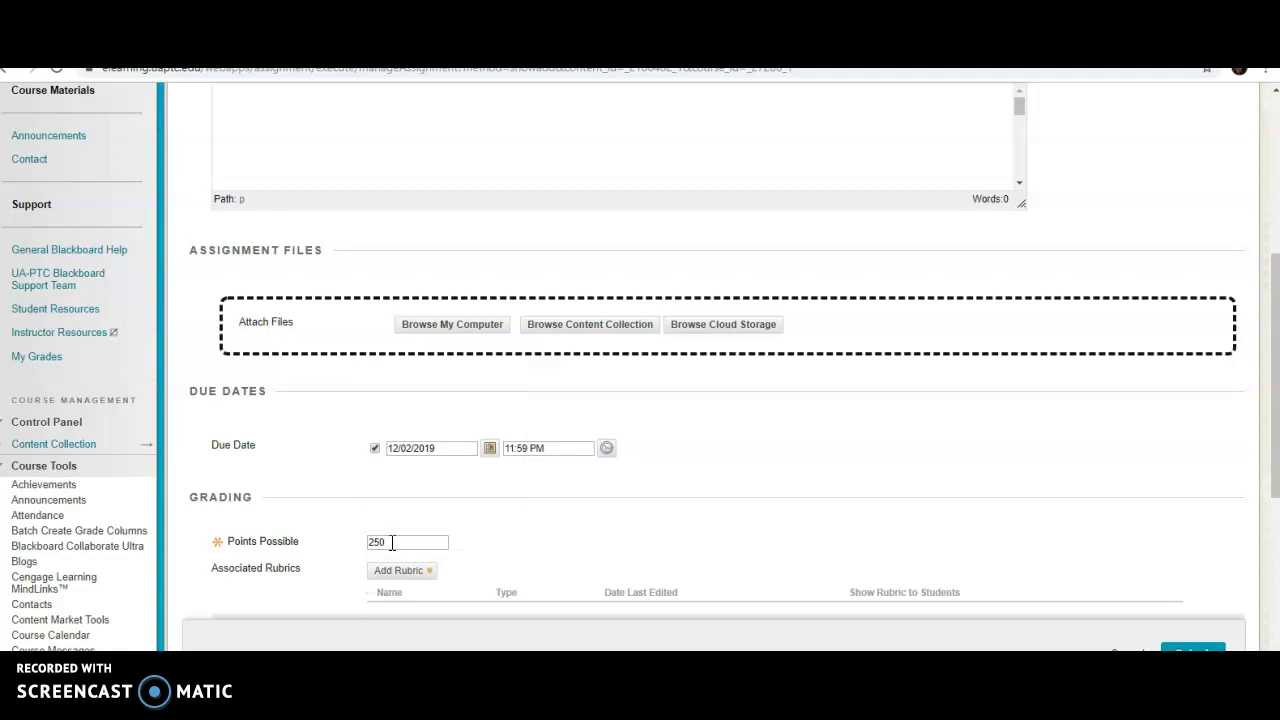
pyautogui.click(391, 542)
# Associate the existing Project 3 Polished (Final) Draft rubric with the assignment and show it to students with rubric scores.
pyautogui.scroll(-3, 498, 345)
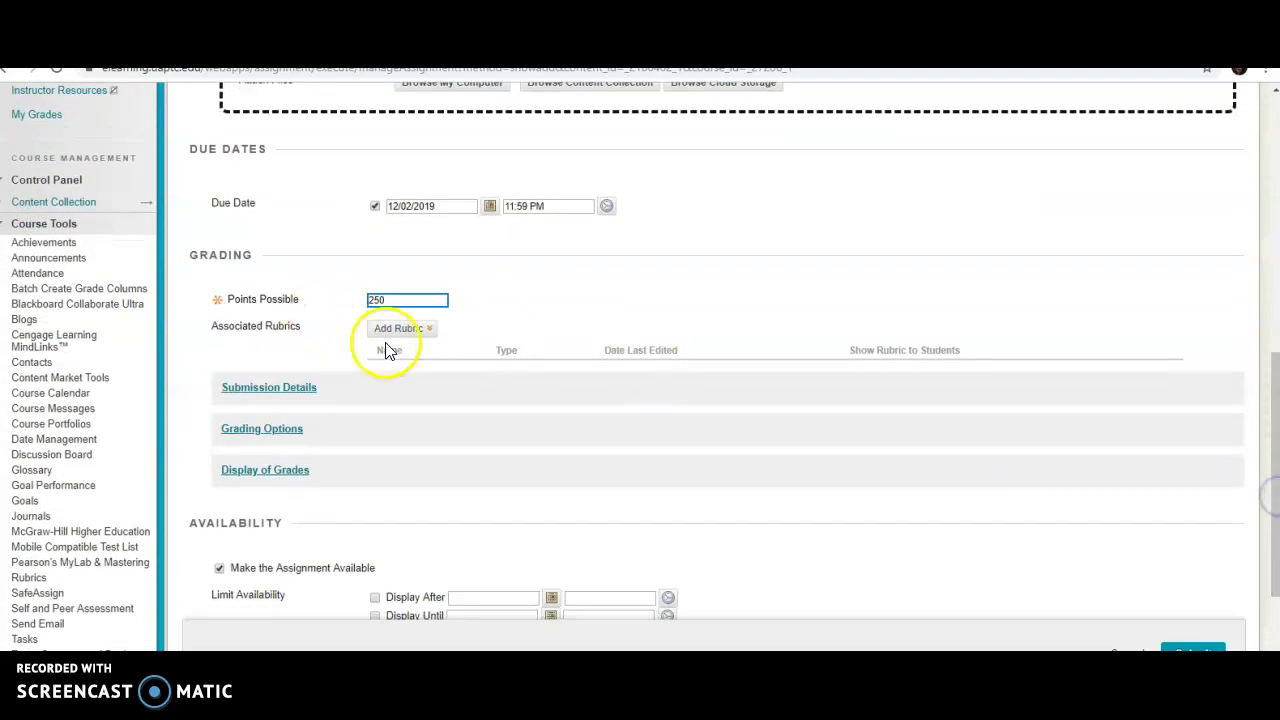
pyautogui.click(395, 330)
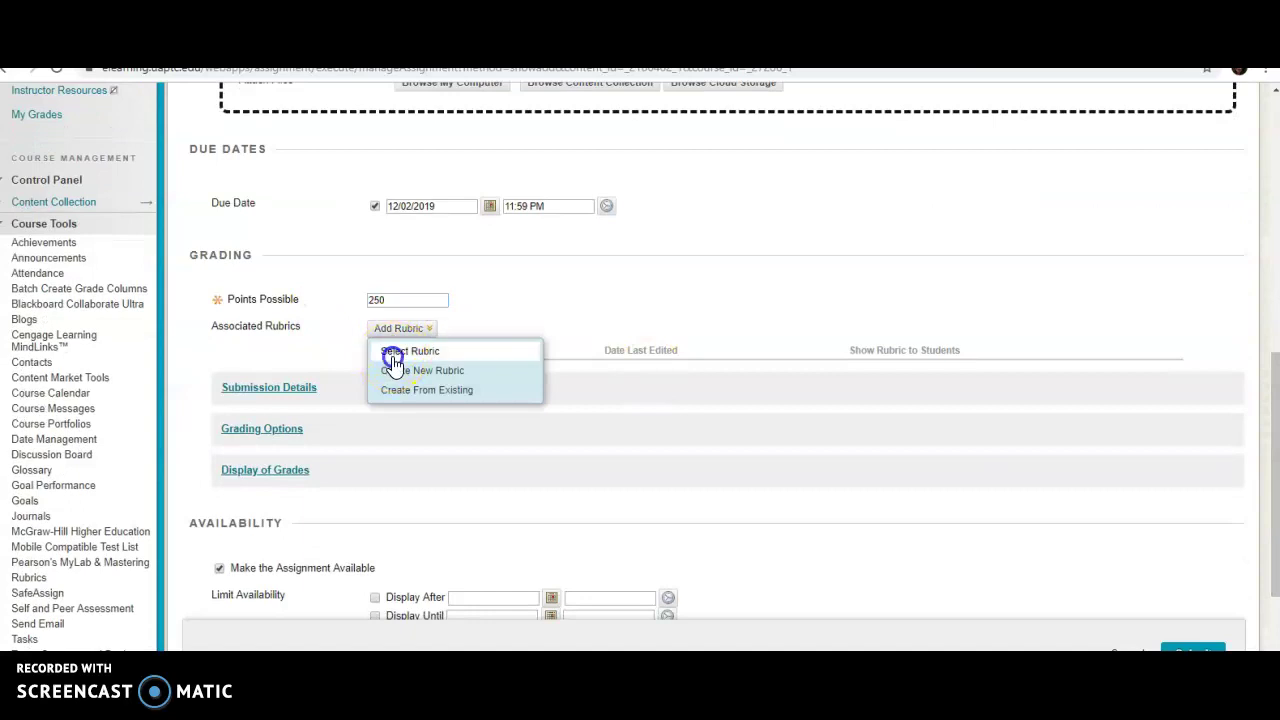
pyautogui.click(398, 350)
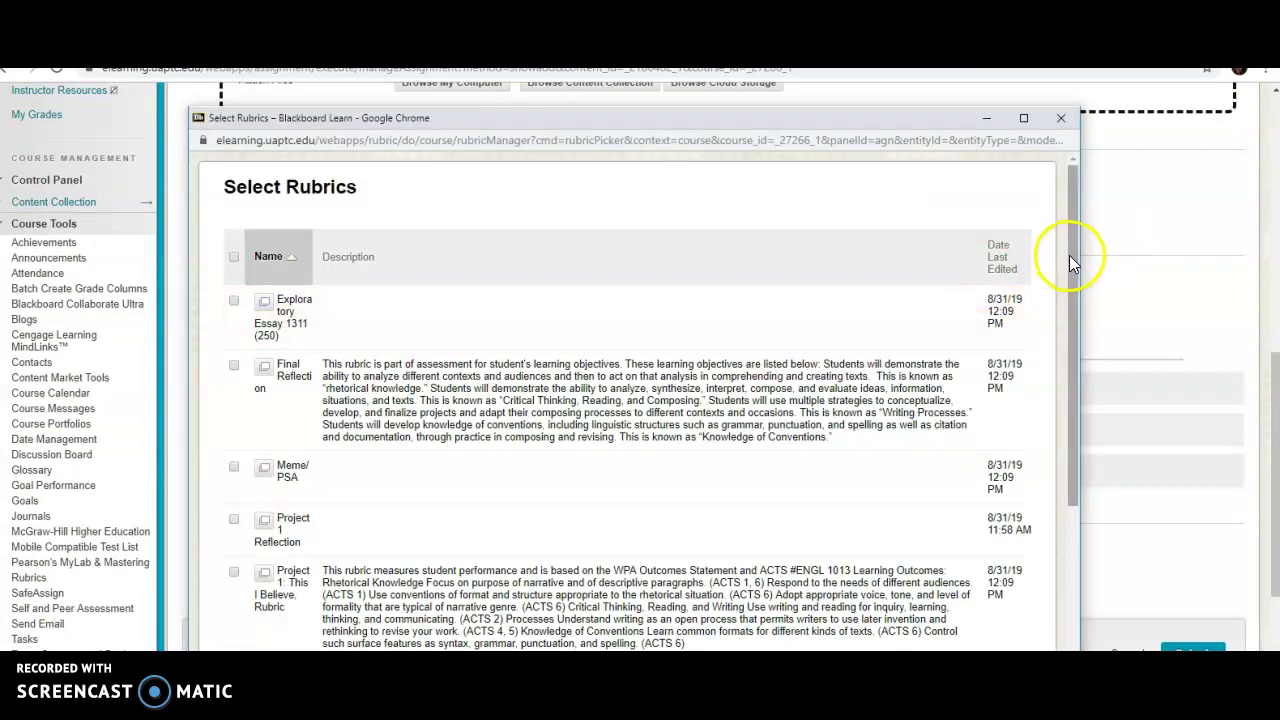
pyautogui.moveTo(1073, 258); pyautogui.dragTo(1063, 460)
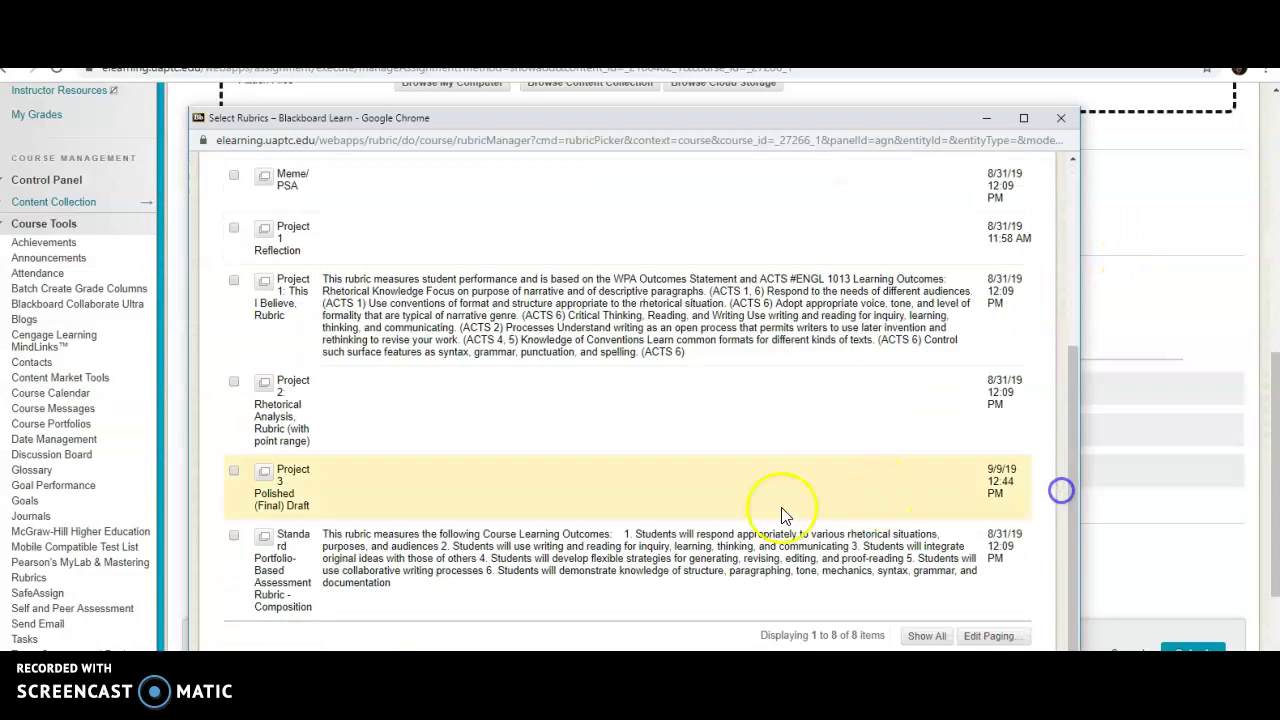
pyautogui.click(234, 470)
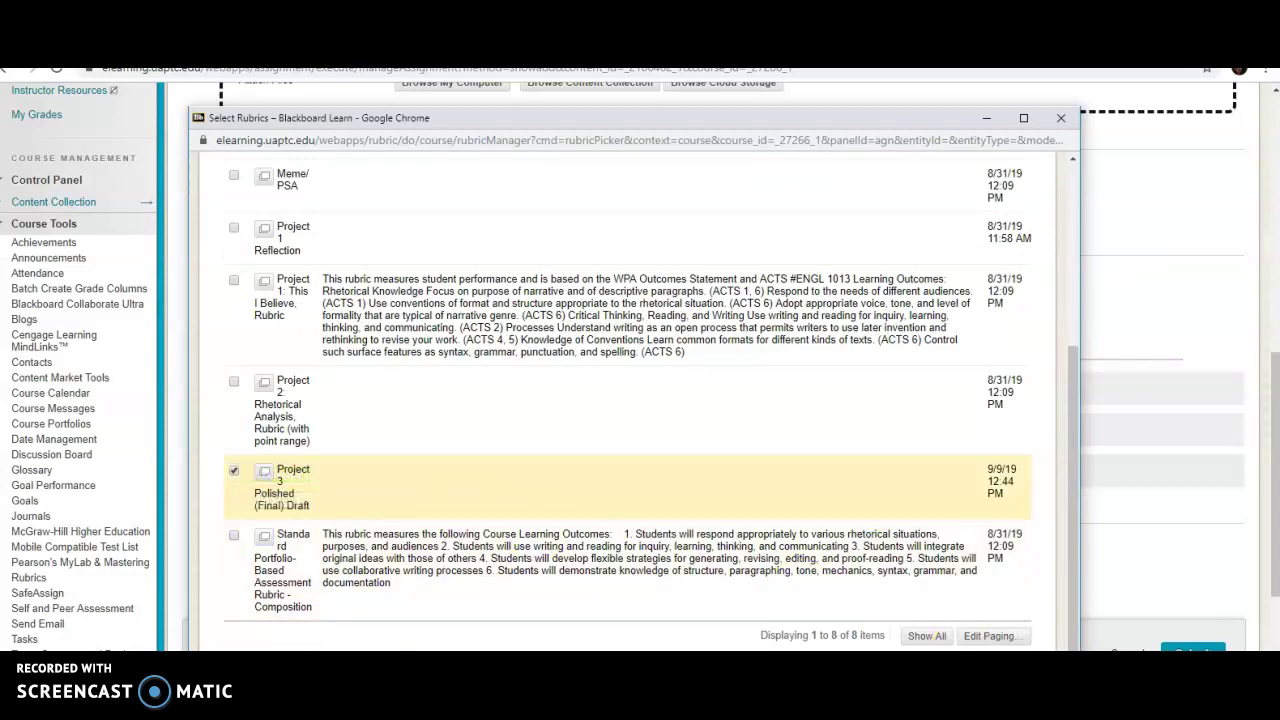
pyautogui.click(1030, 680)
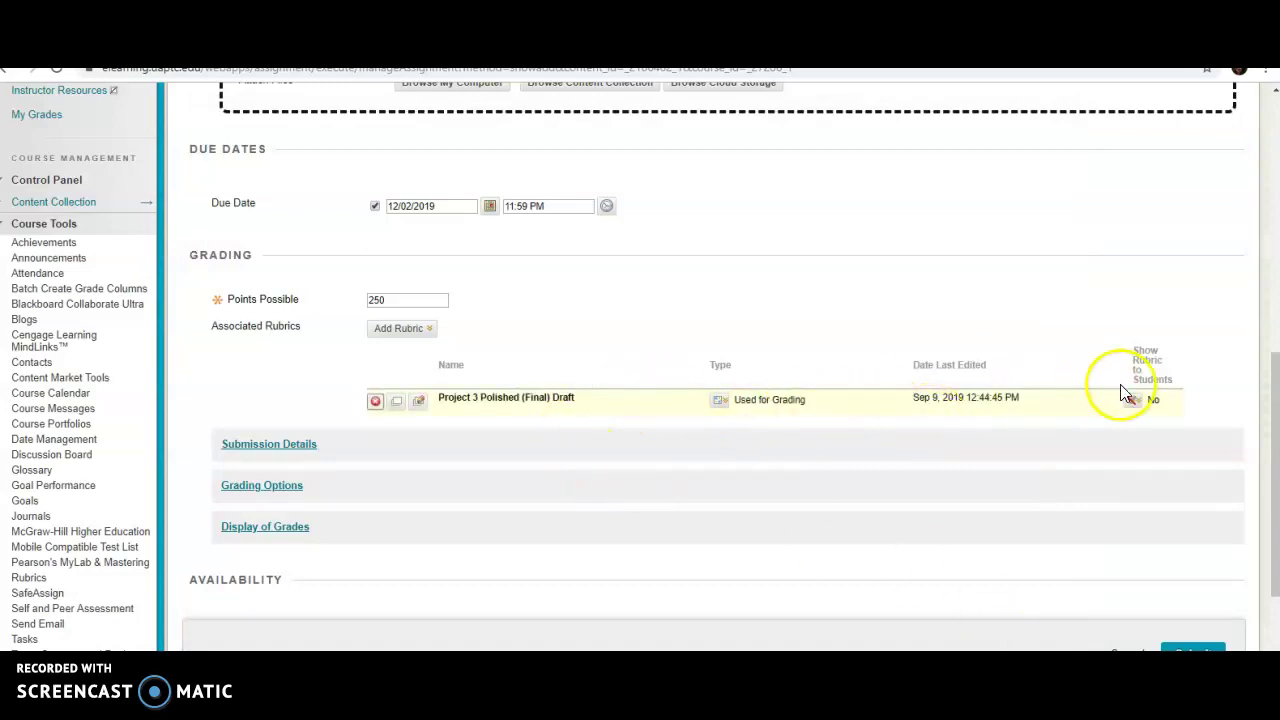
pyautogui.click(1148, 400)
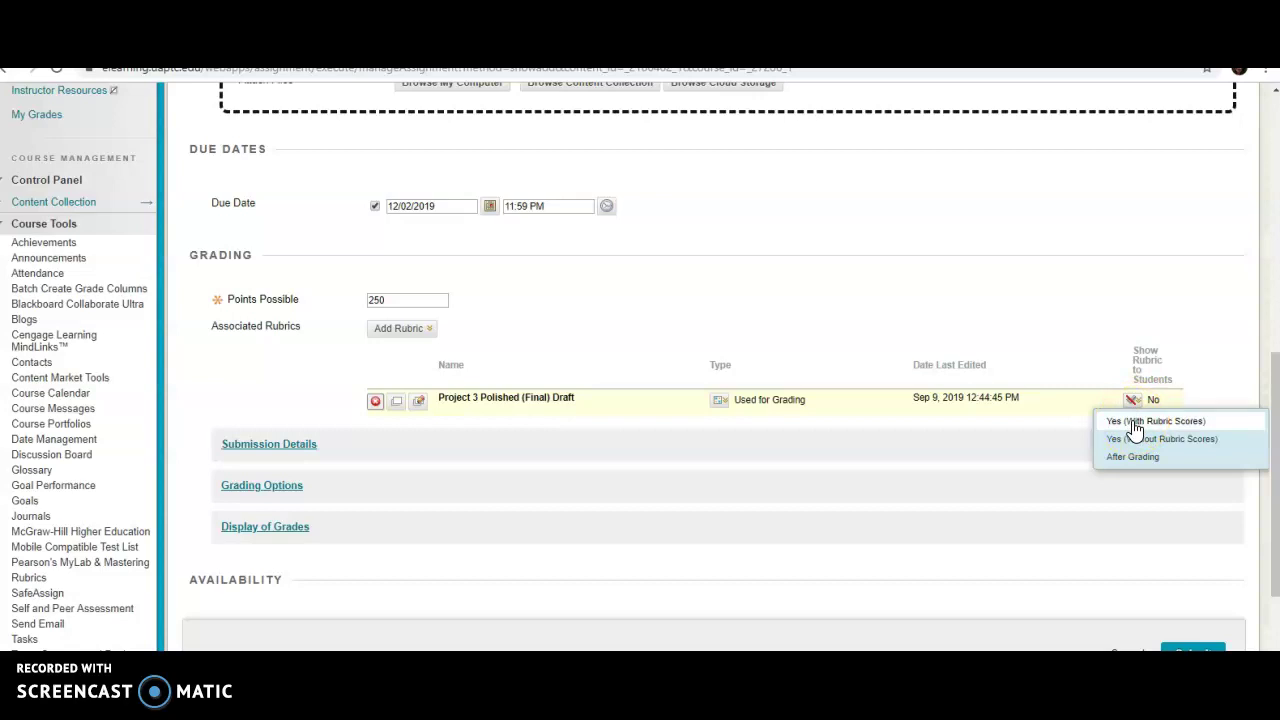
pyautogui.click(1134, 422)
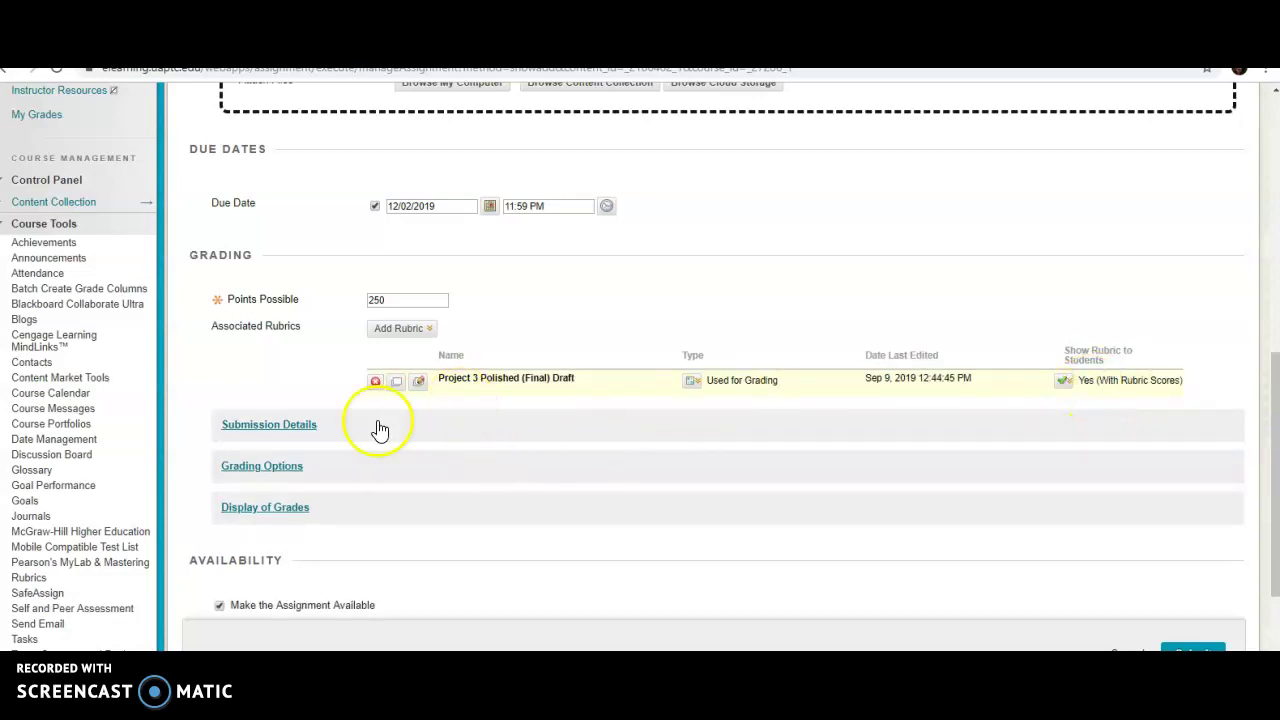
# In the submission details, allow multiple attempts with a maximum of 2 and enable the SafeAssign plagiarism check.
pyautogui.click(246, 430)
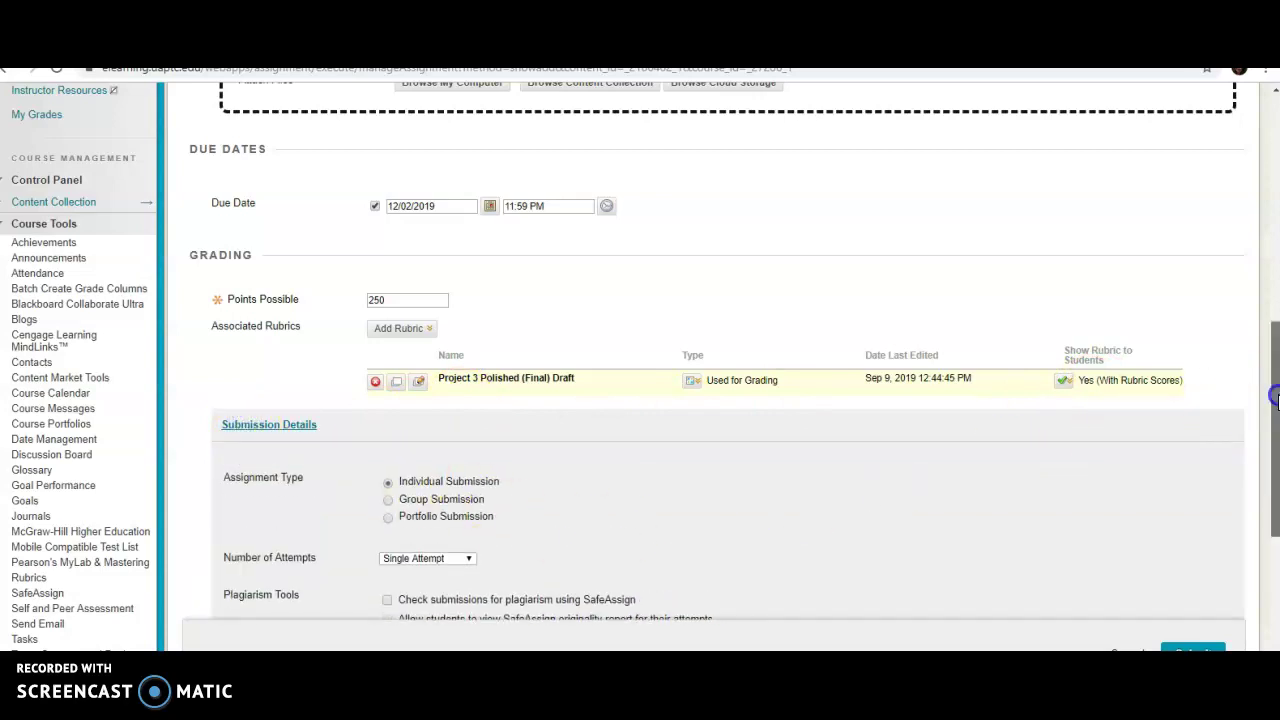
pyautogui.scroll(-3, 1272, 420)
pyautogui.click(454, 282)
pyautogui.click(445, 302)
pyautogui.click(401, 311)
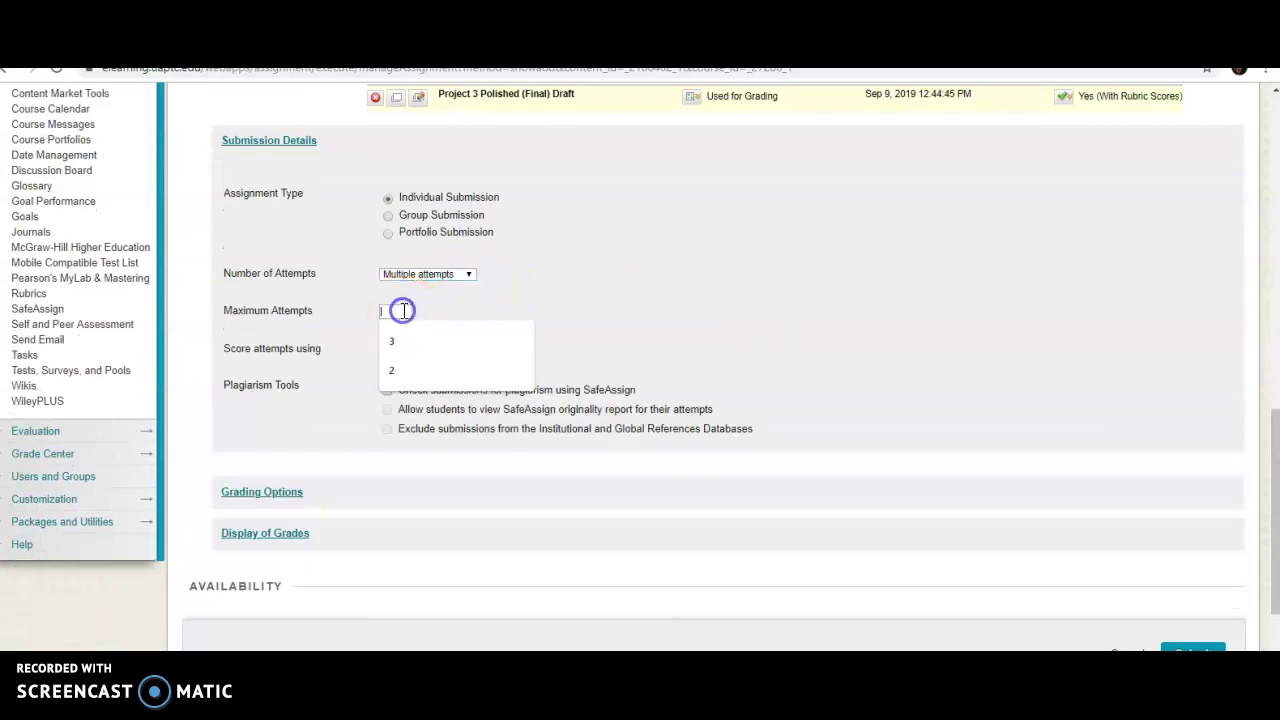
pyautogui.write('2')
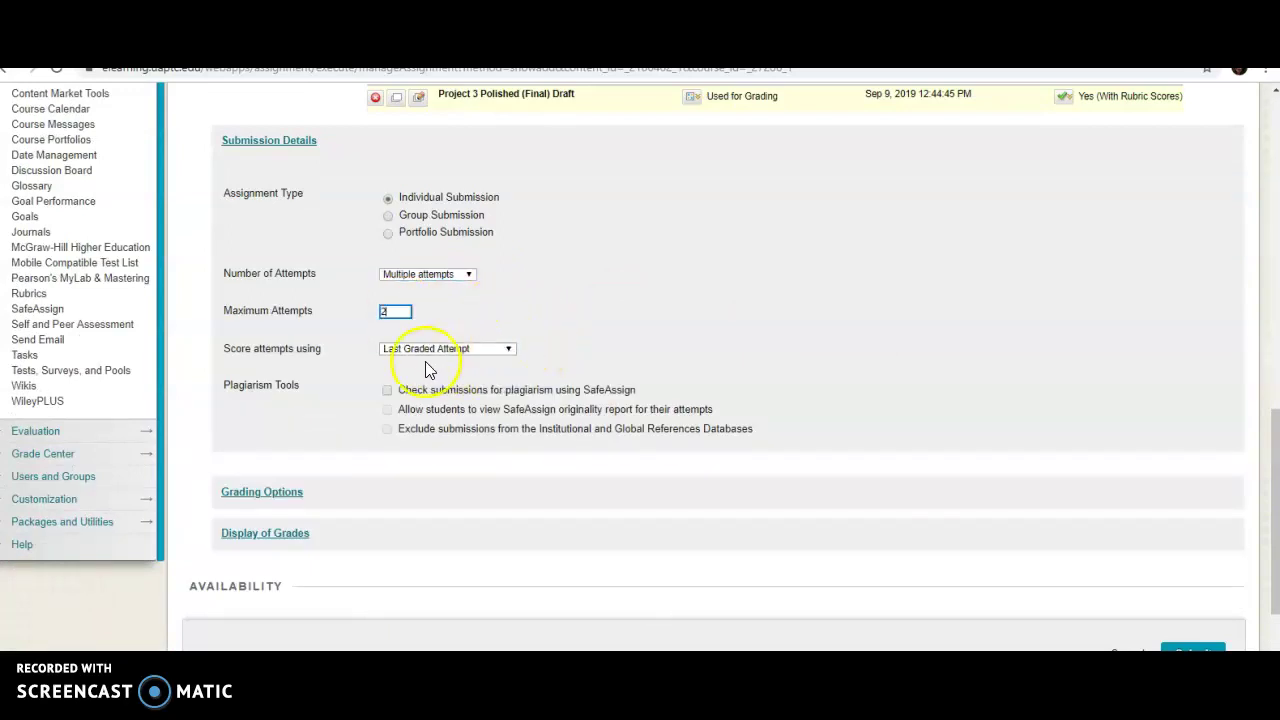
pyautogui.click(387, 392)
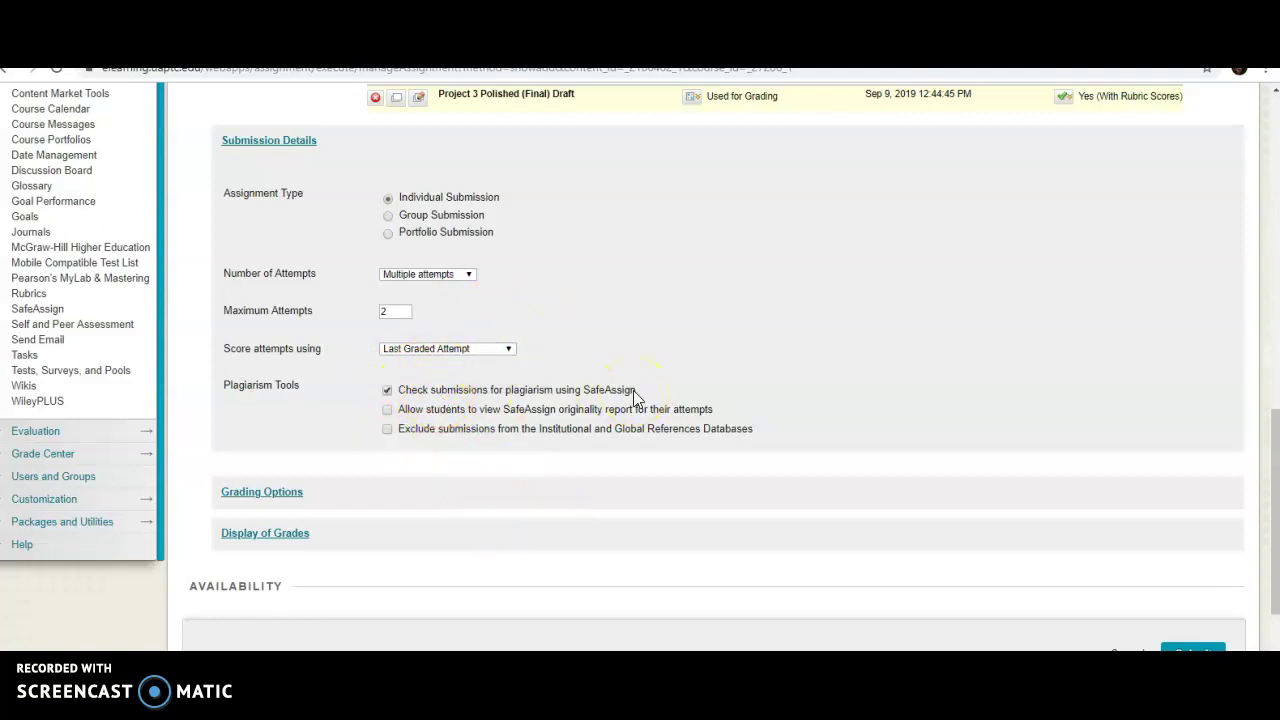
# Set the secondary grade display to Percentage and submit the assignment.
pyautogui.click(271, 496)
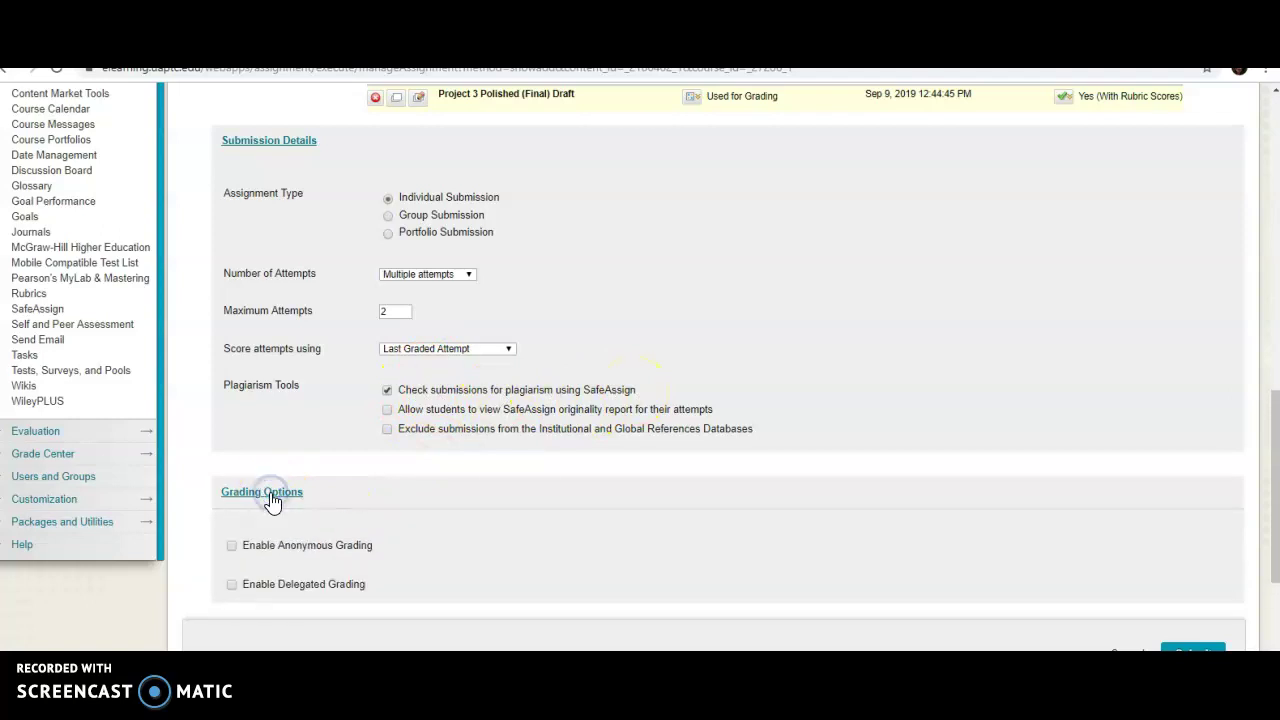
pyautogui.moveTo(1271, 414); pyautogui.dragTo(1268, 500)
pyautogui.click(297, 389)
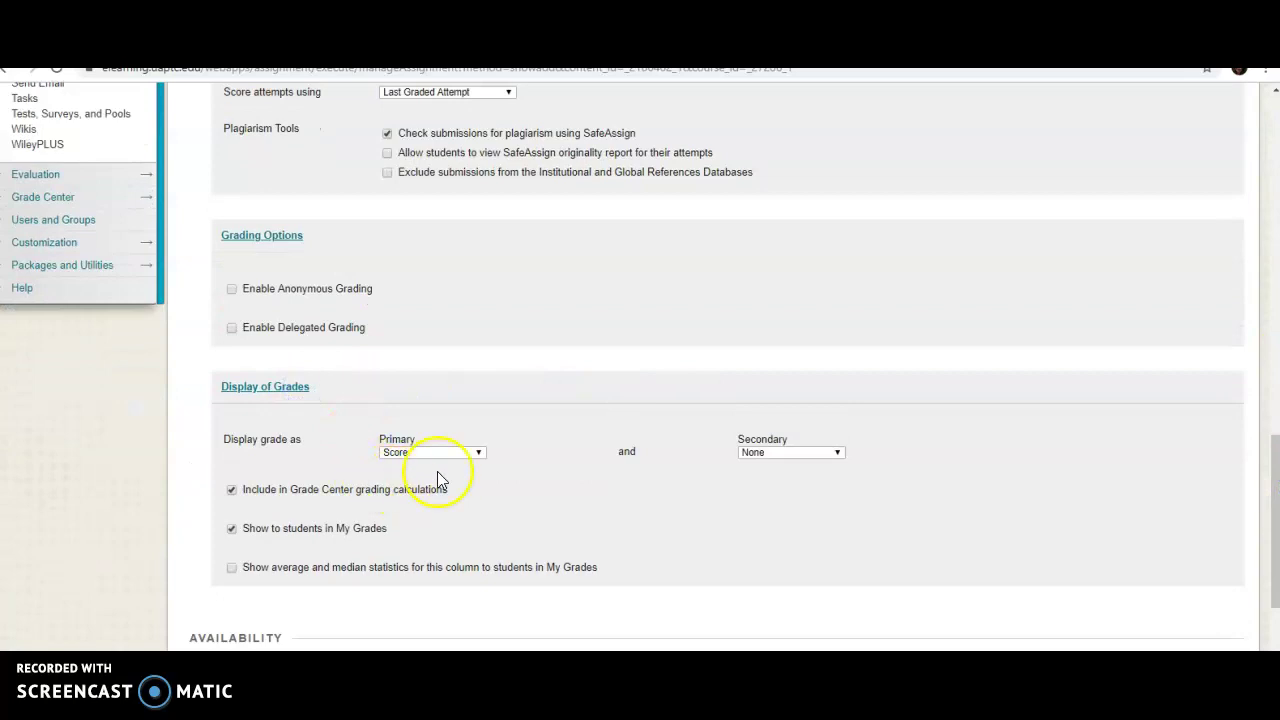
pyautogui.click(842, 455)
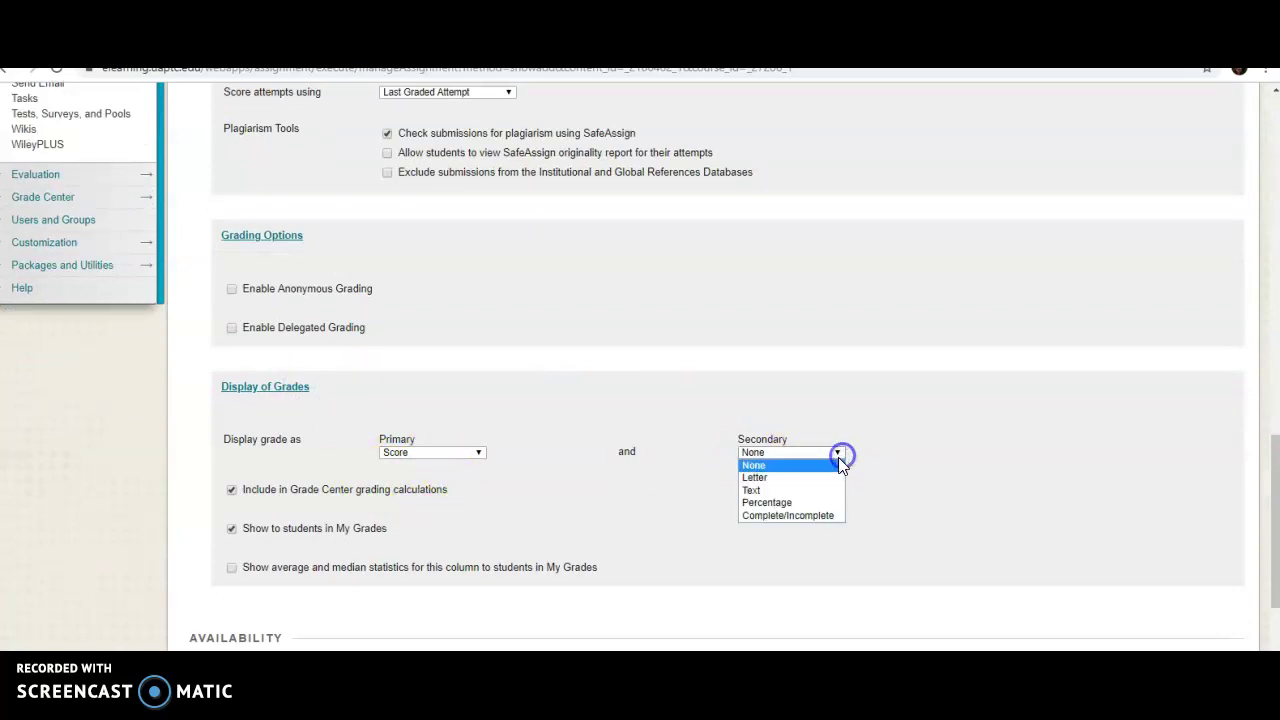
pyautogui.click(776, 503)
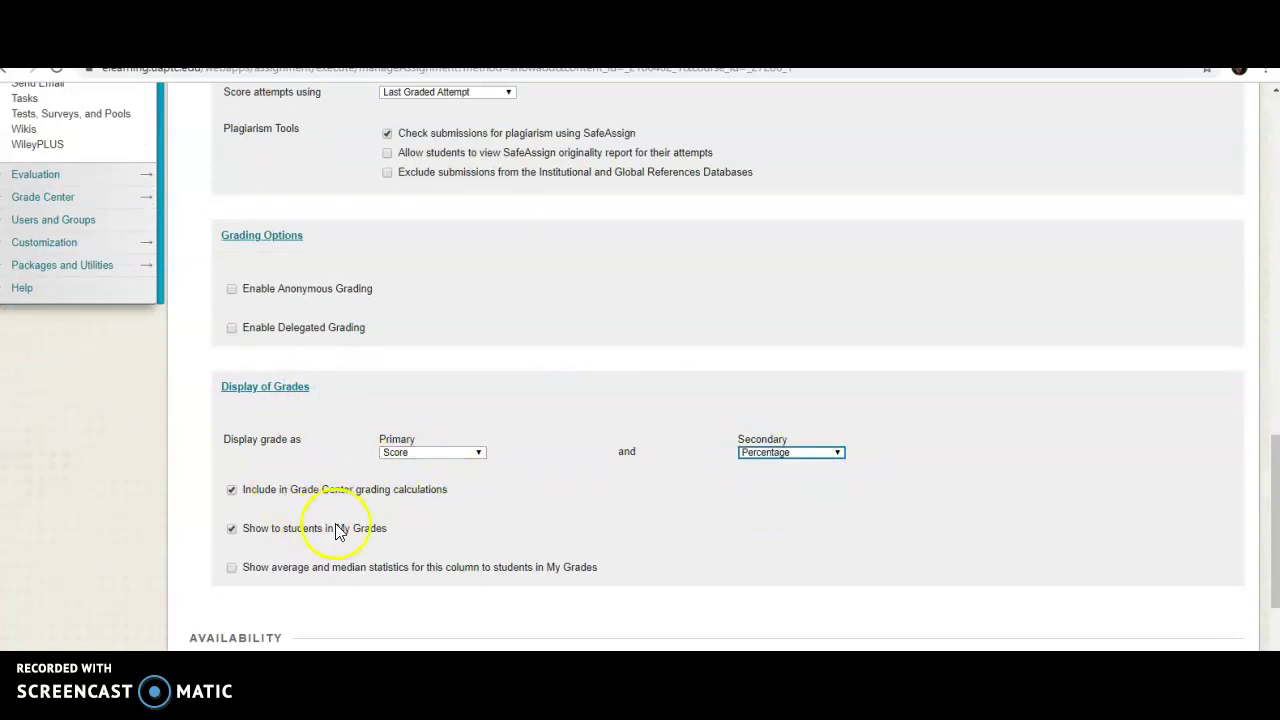
pyautogui.scroll(-2, 1277, 471)
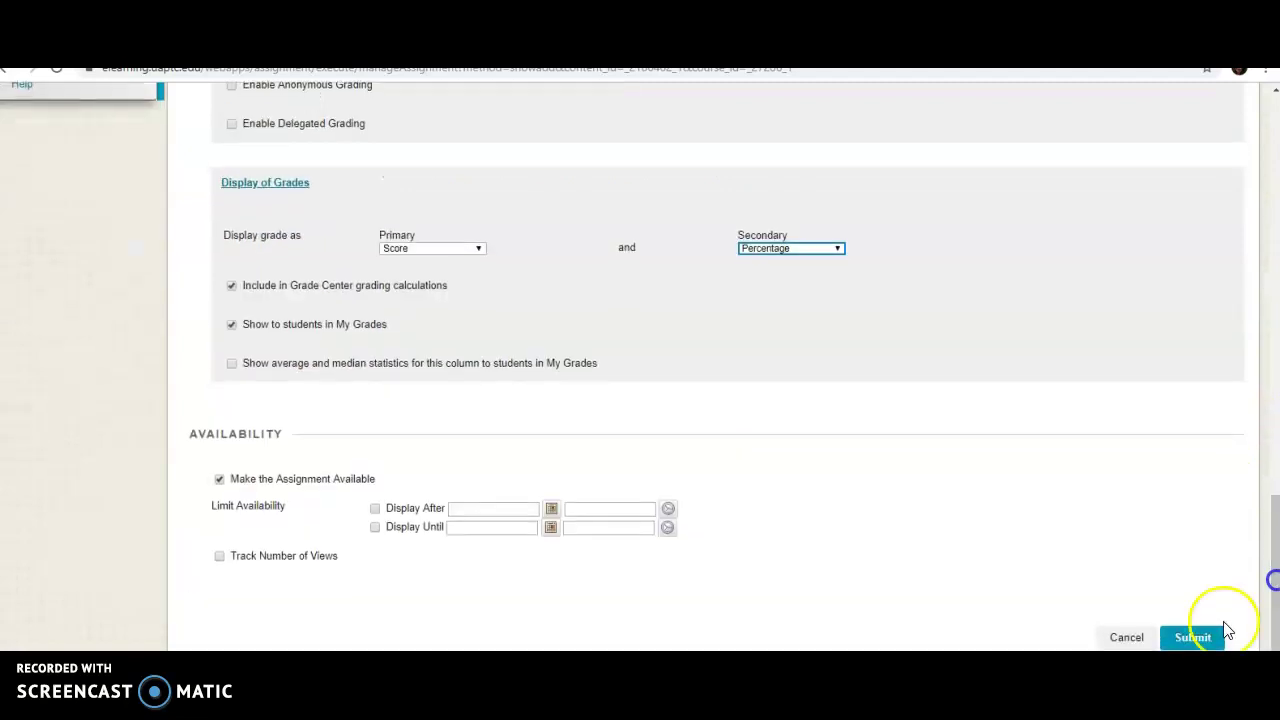
pyautogui.click(1195, 643)
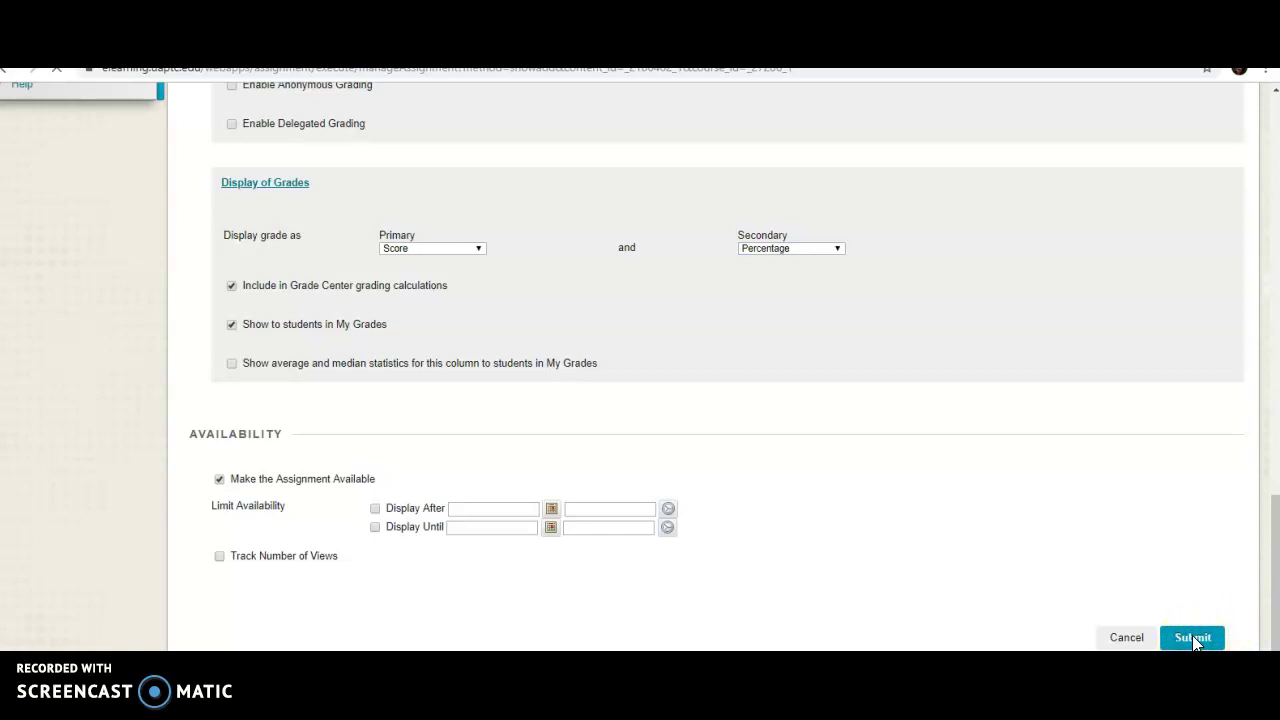